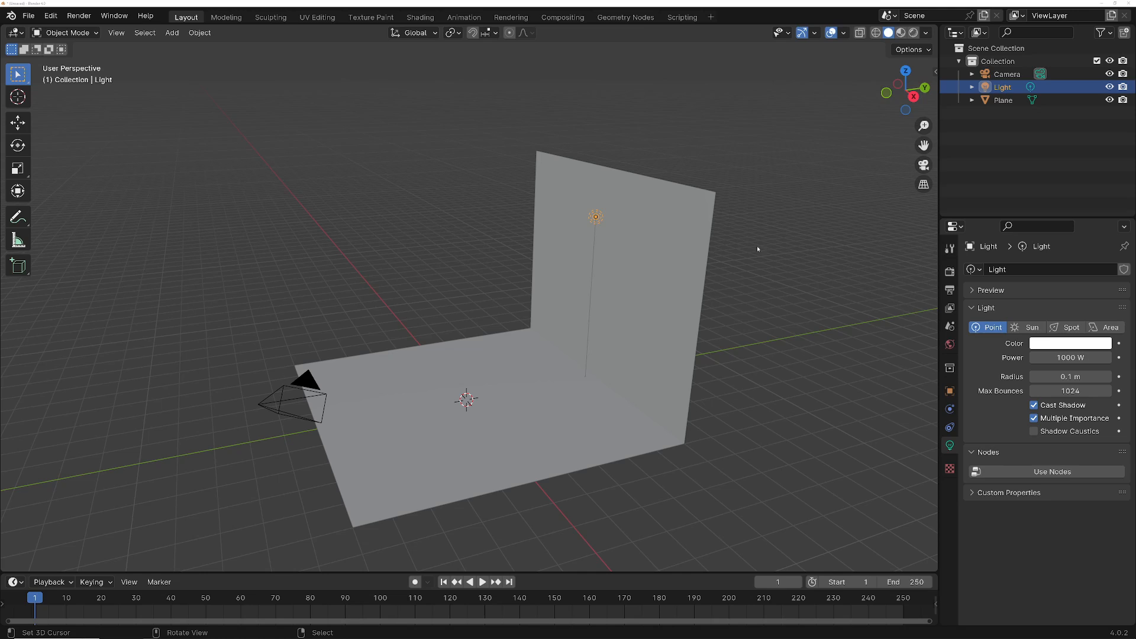
Display the viewport in rendered shading to view the point light on the floor and wall.
{"action": "left_click", "coordinate": [913, 32]}
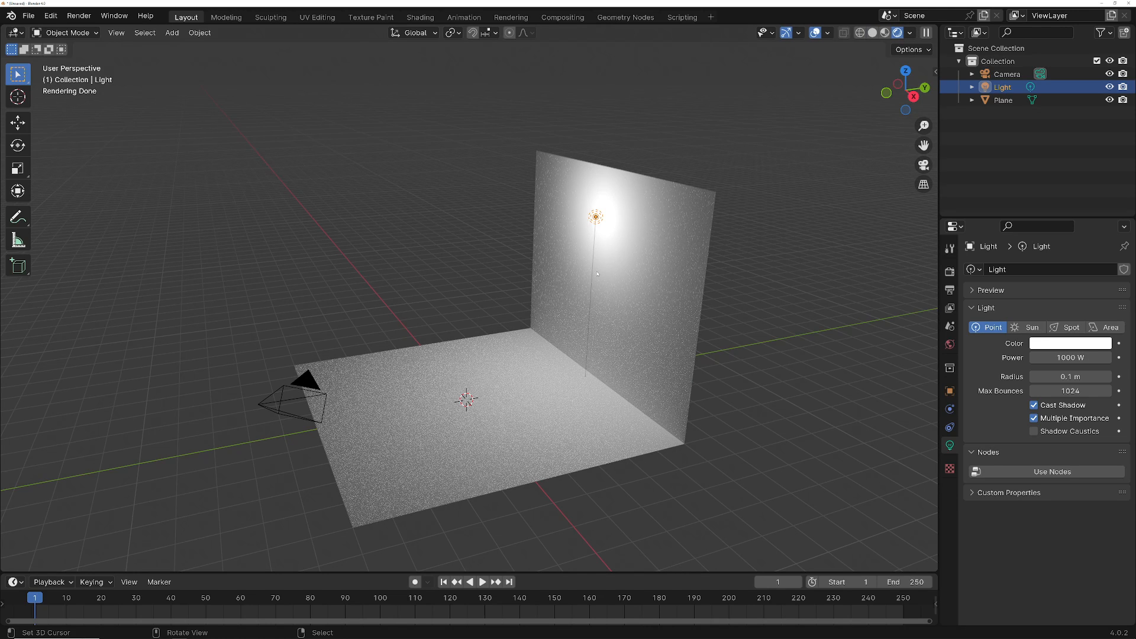
{"action": "scroll", "coordinate": [586, 279], "scroll_direction": "up", "scroll_amount": 4}
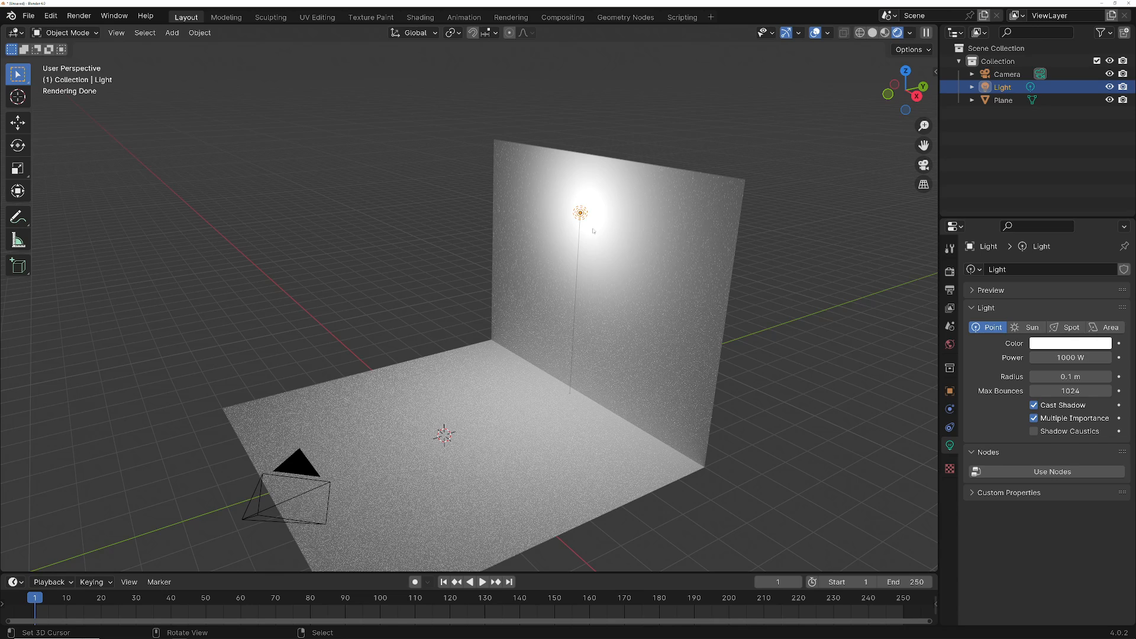
Try the Spot type and an adjusted spot size on the light, returning it to the Point type.
{"action": "left_click", "coordinate": [1067, 327]}
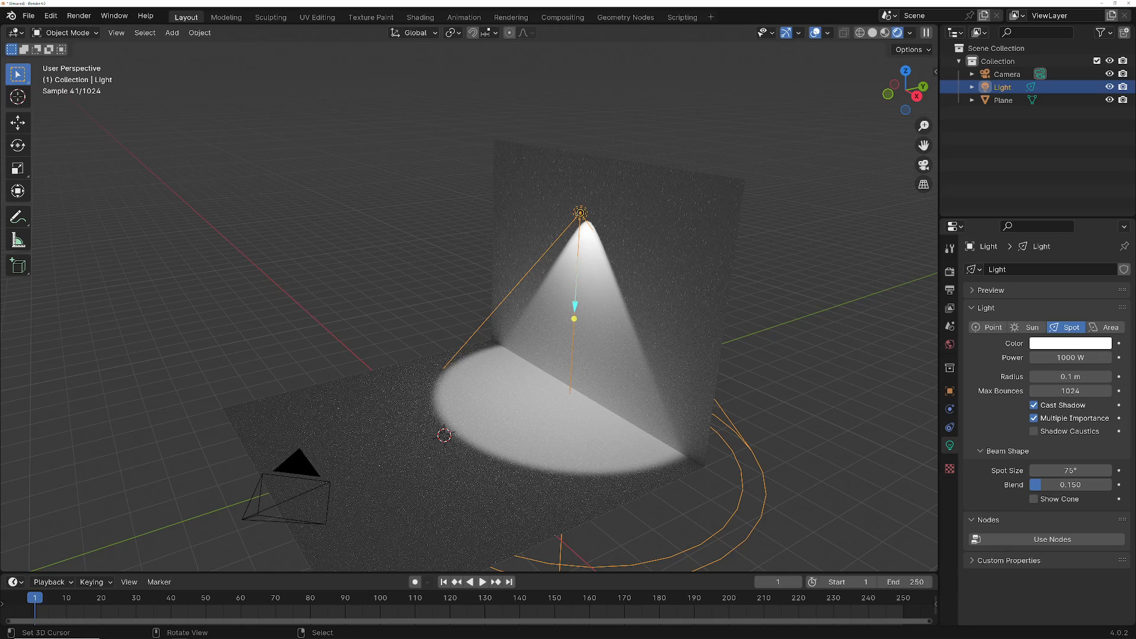
{"action": "left_click_drag", "start_coordinate": [1045, 470], "coordinate": [1088, 470]}
{"action": "right_click", "coordinate": [1087, 470]}
{"action": "left_click", "coordinate": [988, 327]}
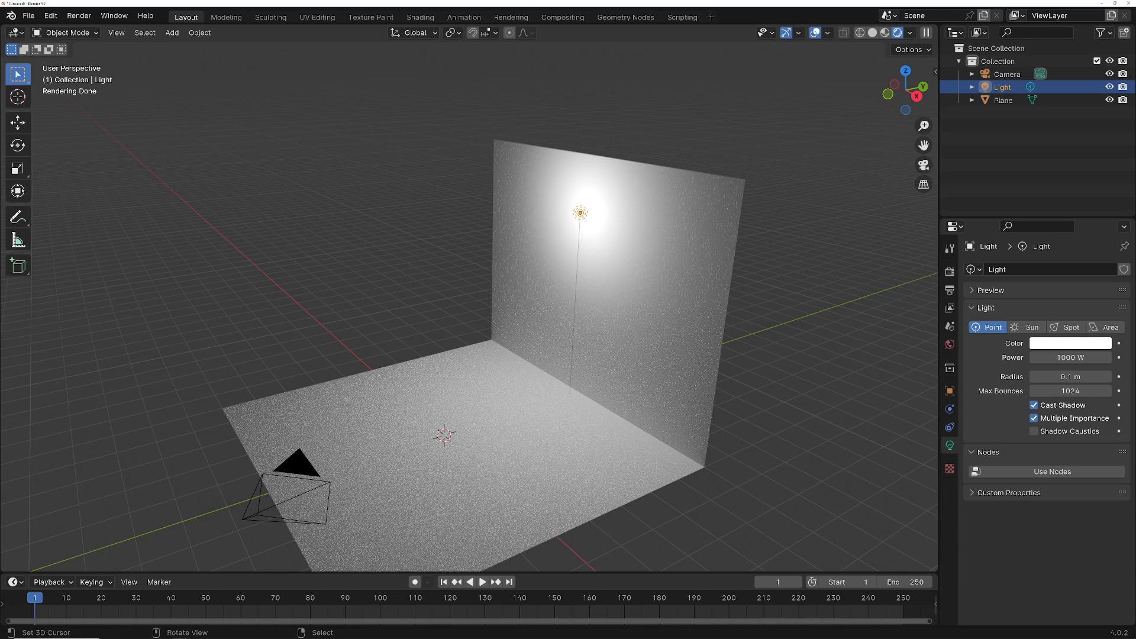
Switch to the IES Library website in the browser and examine its tag and manufacturer filter lists.
{"action": "left_click_drag", "start_coordinate": [0, 106], "coordinate": [397, 82]}
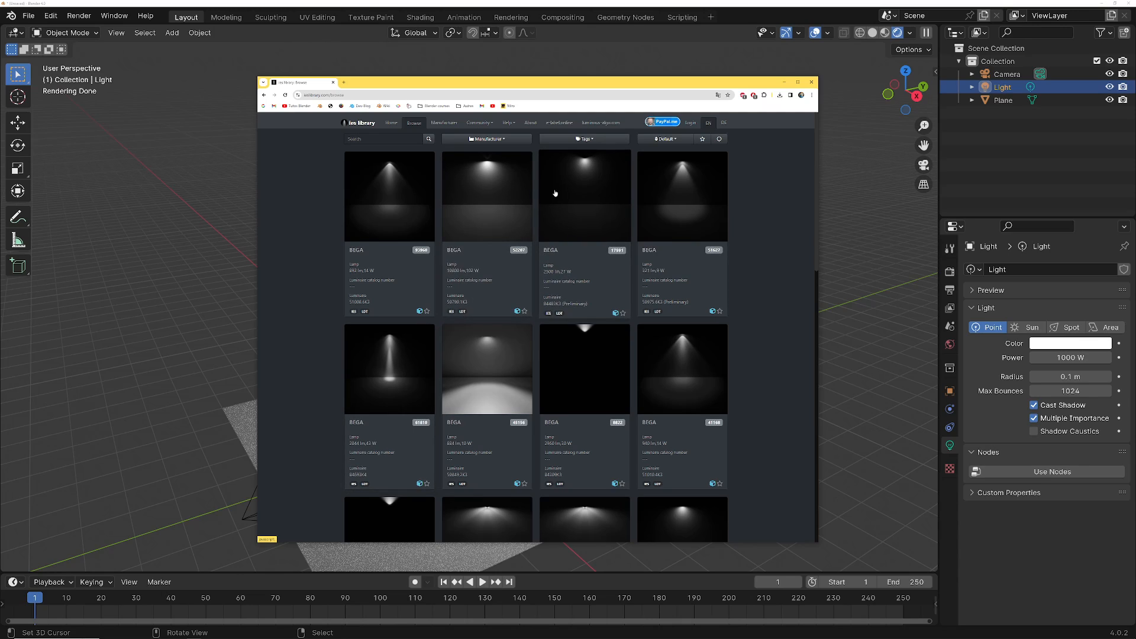
{"action": "left_click", "coordinate": [586, 139]}
{"action": "scroll", "coordinate": [569, 215], "scroll_direction": "down", "scroll_amount": 3}
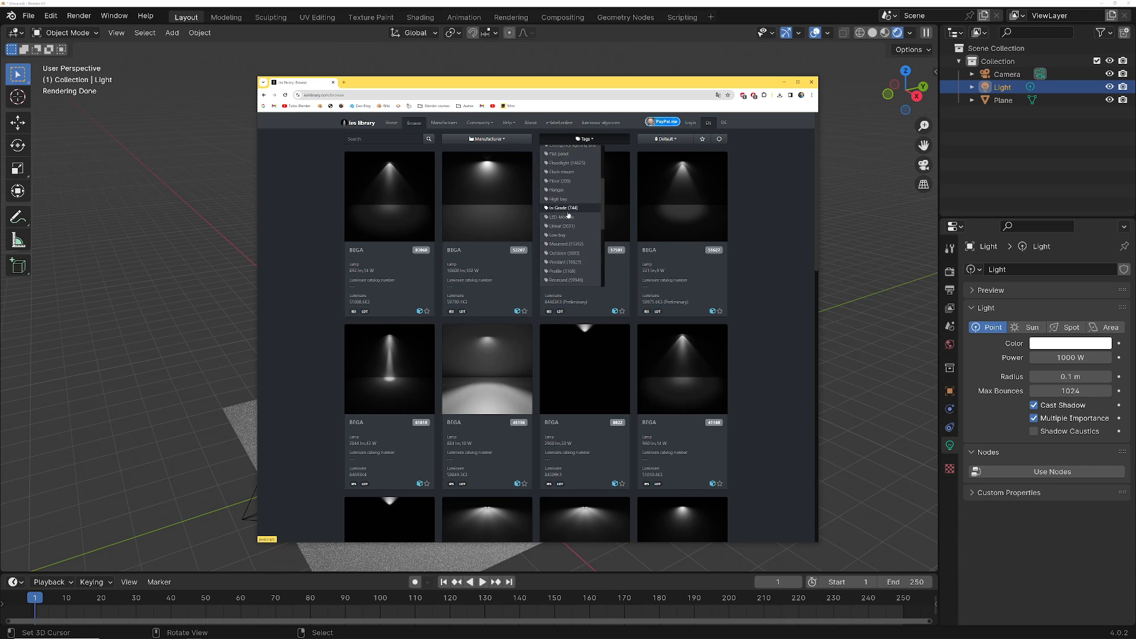
{"action": "scroll", "coordinate": [569, 215], "scroll_direction": "up", "scroll_amount": 3}
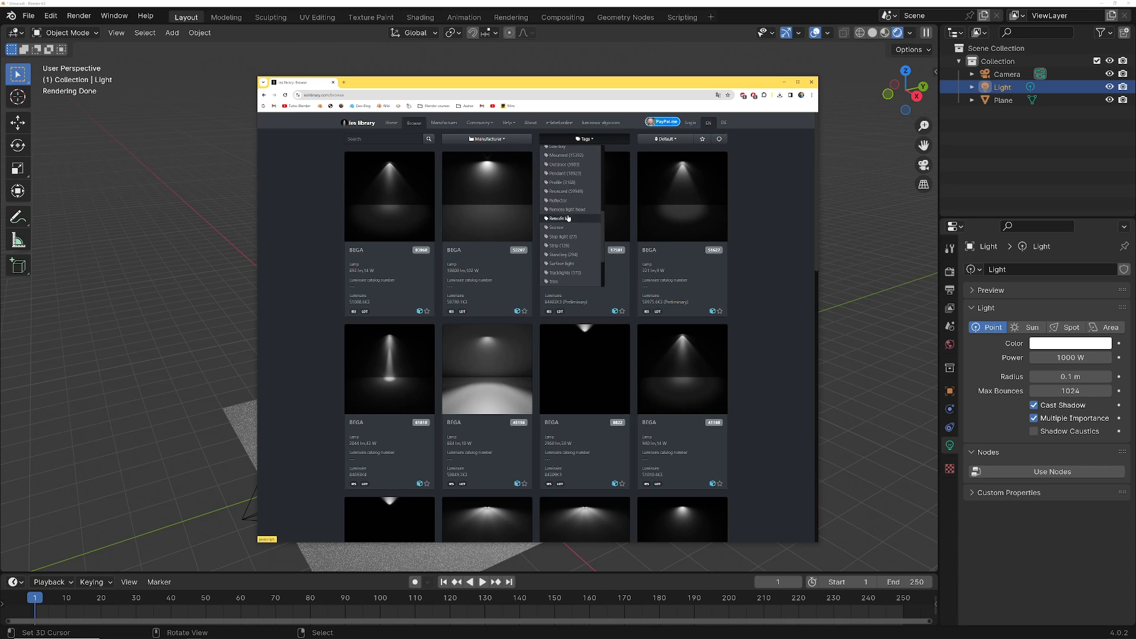
{"action": "left_click", "coordinate": [762, 191]}
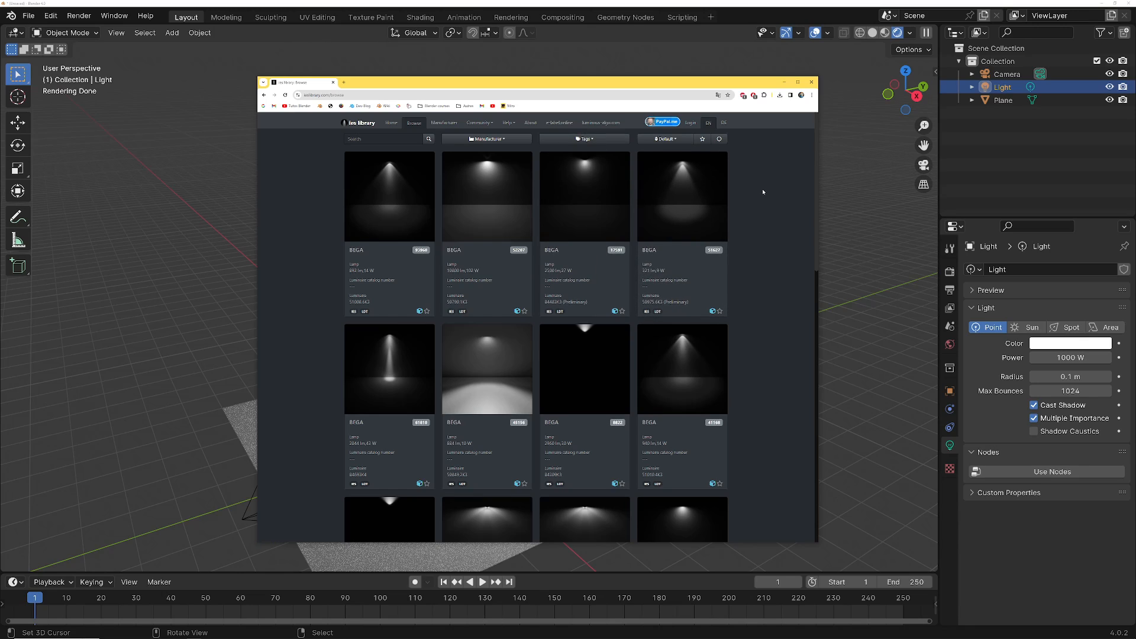
{"action": "left_click", "coordinate": [487, 142]}
{"action": "scroll", "coordinate": [481, 189], "scroll_direction": "down", "scroll_amount": 5}
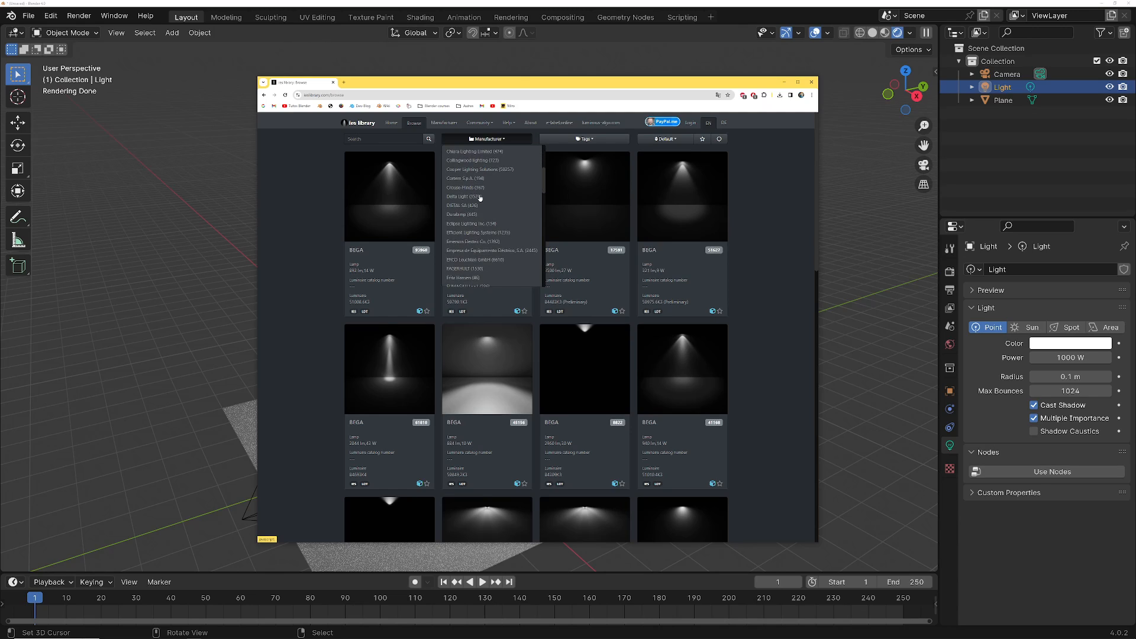
{"action": "scroll", "coordinate": [482, 213], "scroll_direction": "down", "scroll_amount": 3}
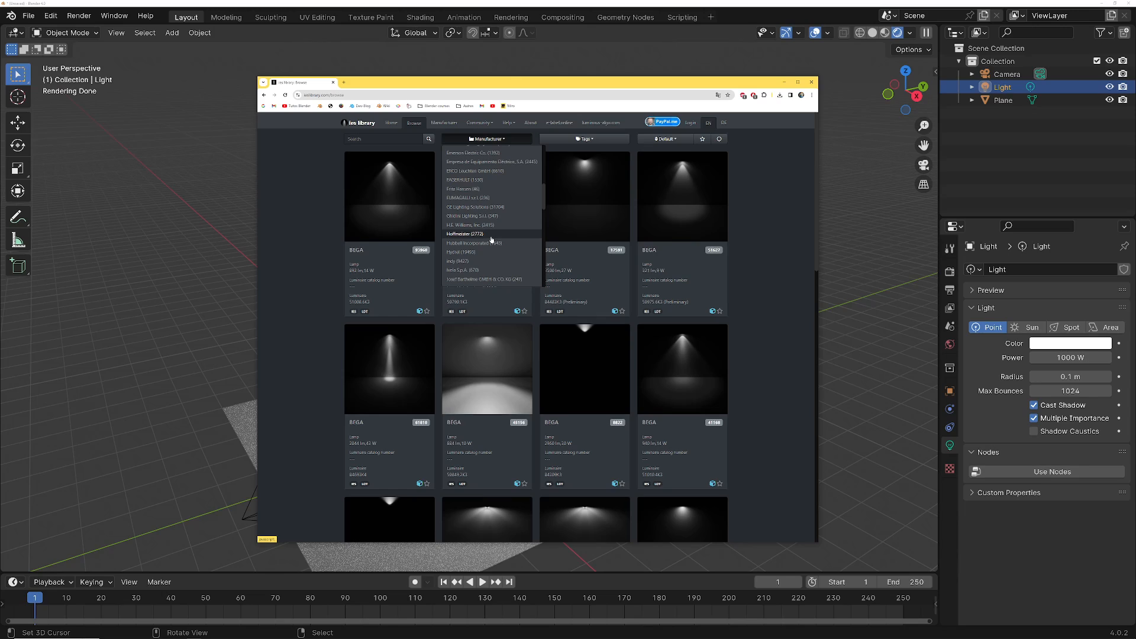
{"action": "left_click", "coordinate": [311, 258]}
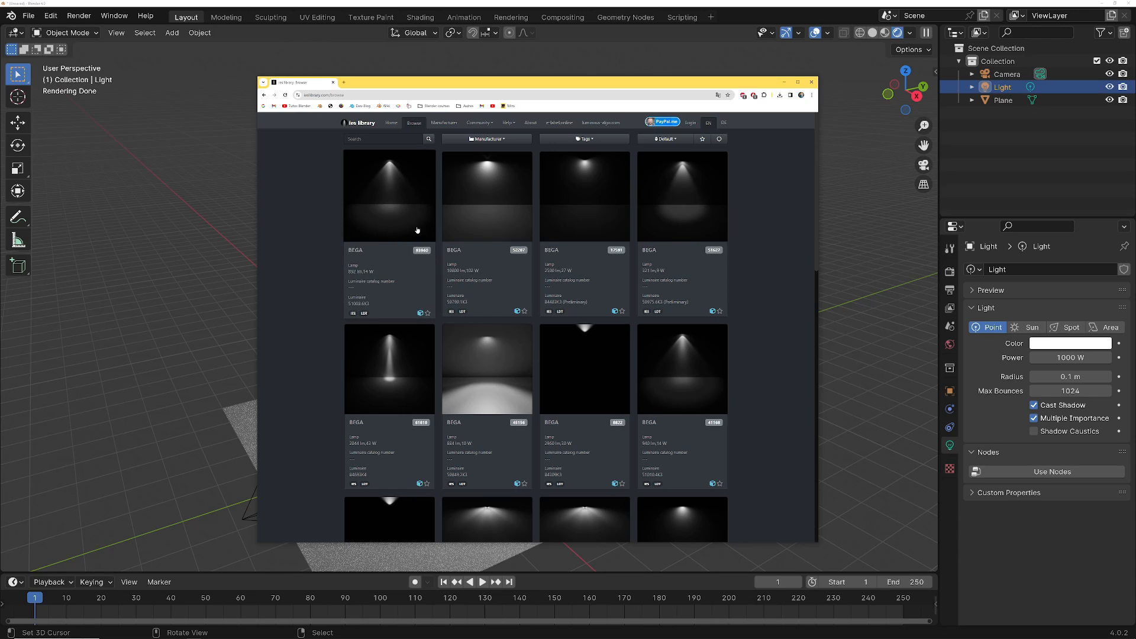
Open the first BEGA luminaire in the IES Library results and download its IES file.
{"action": "left_click", "coordinate": [378, 195]}
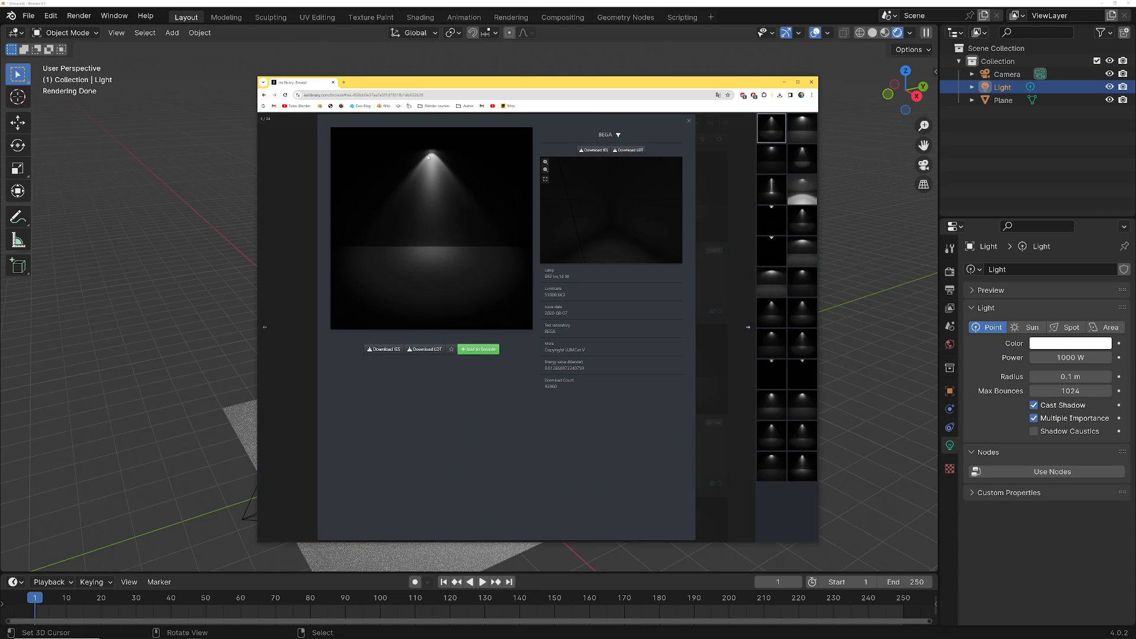
{"action": "left_click", "coordinate": [594, 151]}
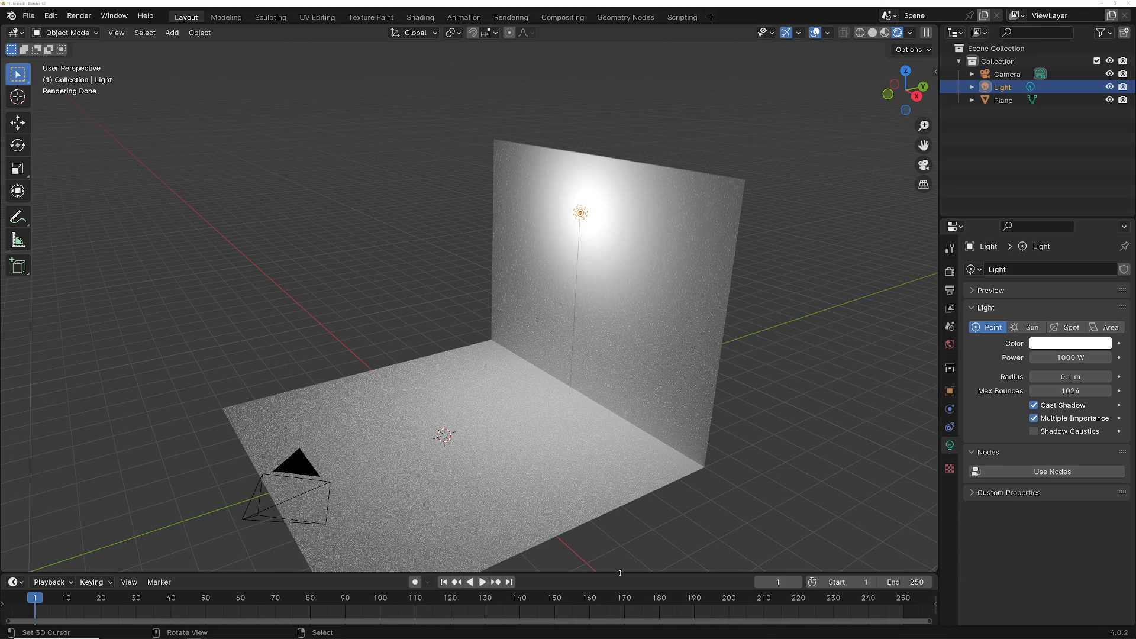
Back in Blender, enlarge the timeline area, turn it into a Shader Editor and enable Use Nodes for the light.
{"action": "left_click_drag", "start_coordinate": [620, 572], "coordinate": [620, 354]}
{"action": "left_click", "coordinate": [14, 362]}
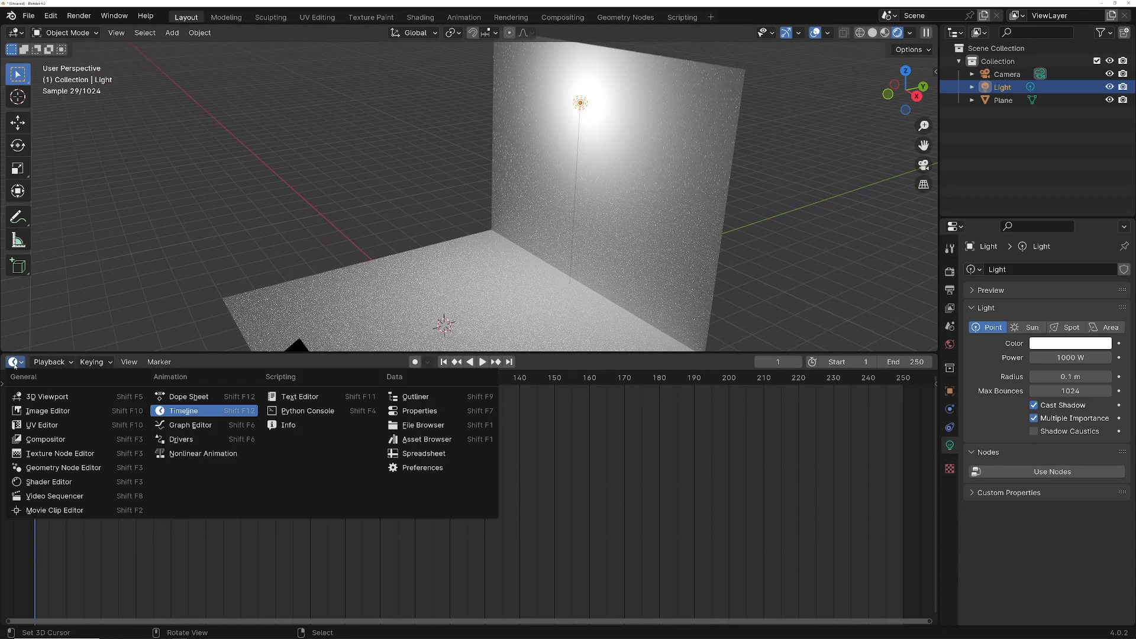
{"action": "left_click", "coordinate": [53, 481]}
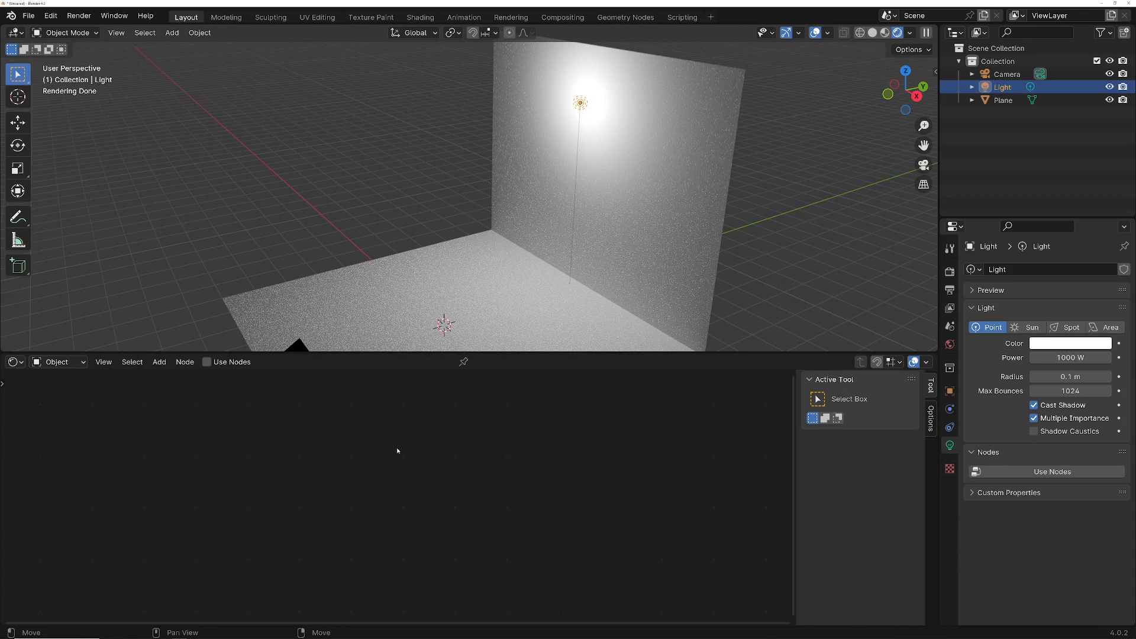
{"action": "left_click", "coordinate": [206, 361]}
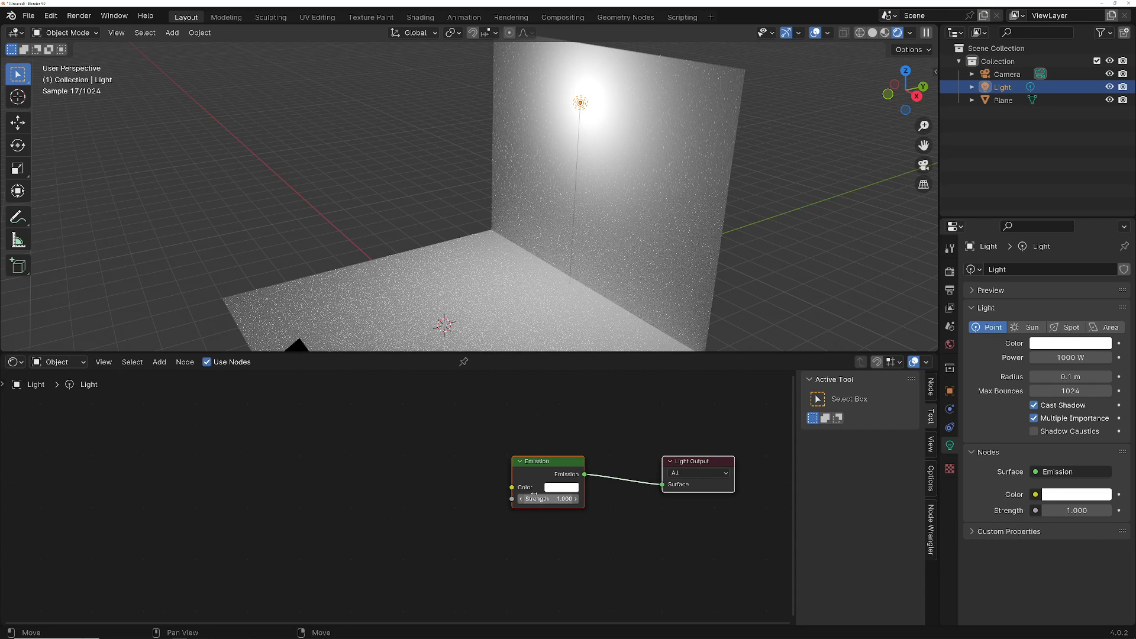
Add an IES Texture node with its Fac output linked to the Emission node's Strength, placed before that node.
{"action": "middle_click_drag", "start_coordinate": [457, 481], "coordinate": [427, 476]}
{"action": "scroll", "coordinate": [429, 459], "scroll_direction": "up", "scroll_amount": 3}
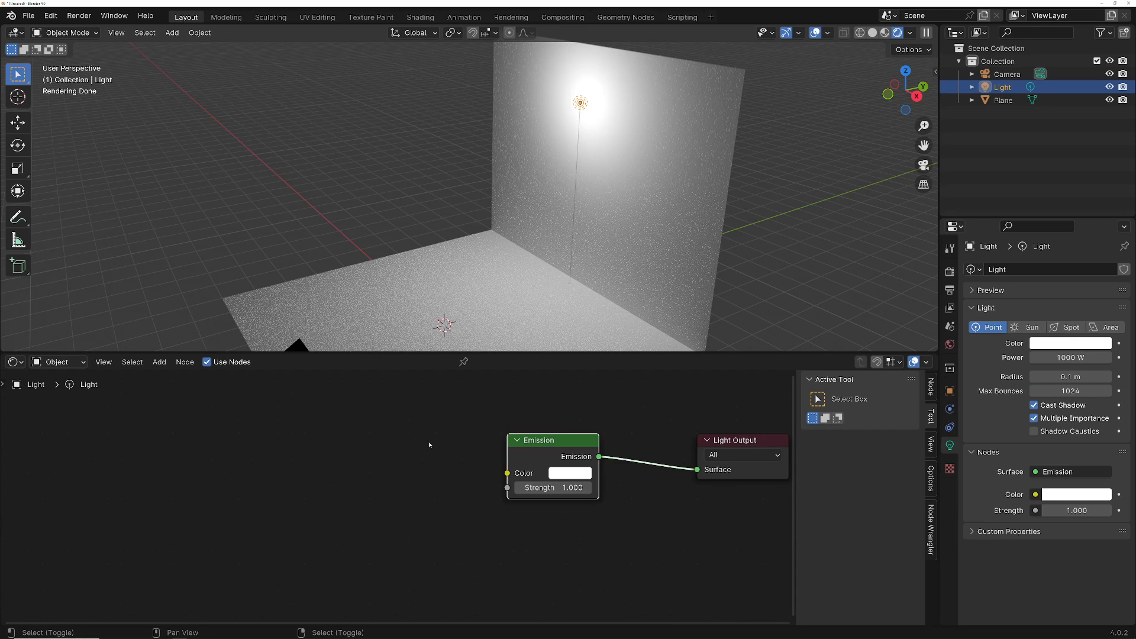
{"action": "key", "text": "shift+a"}
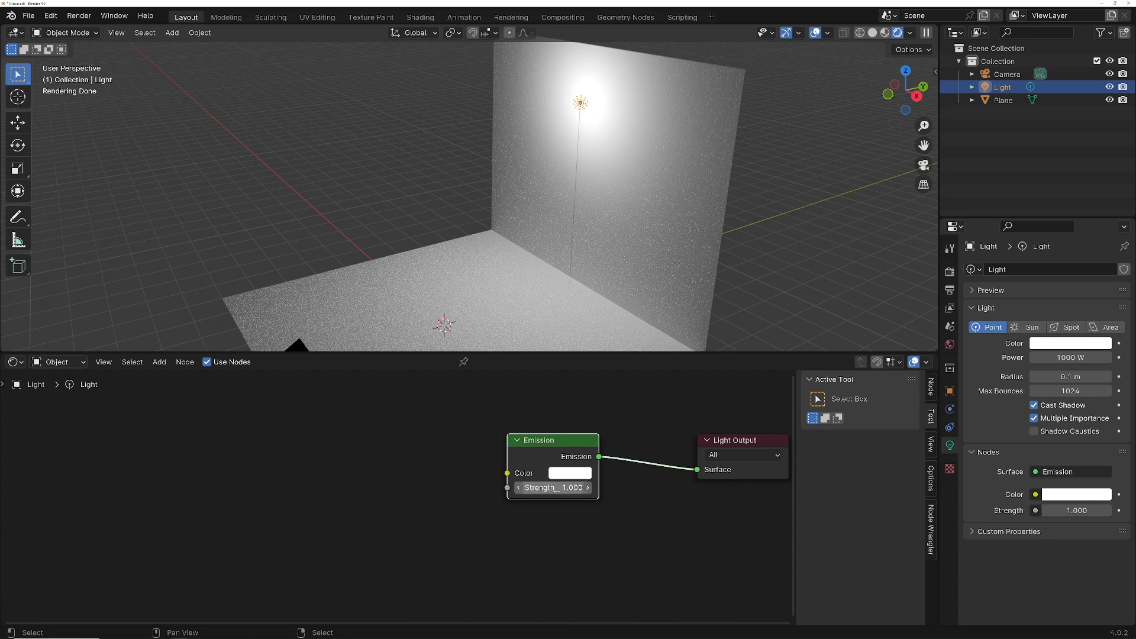
{"action": "left_click_drag", "start_coordinate": [507, 487], "coordinate": [387, 489]}
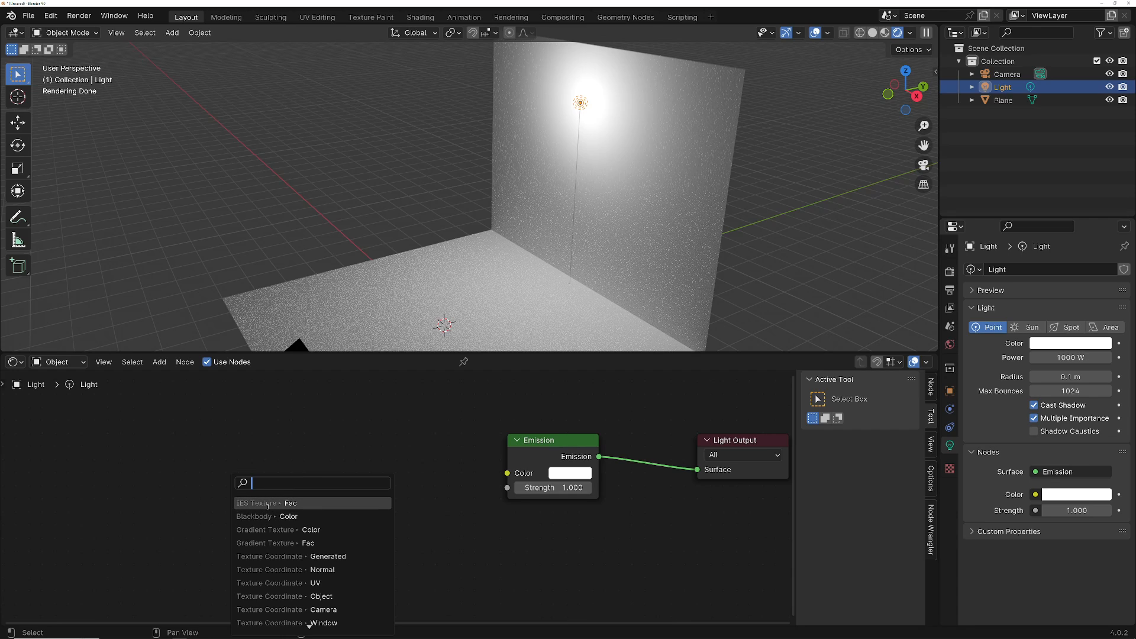
{"action": "left_click", "coordinate": [268, 504]}
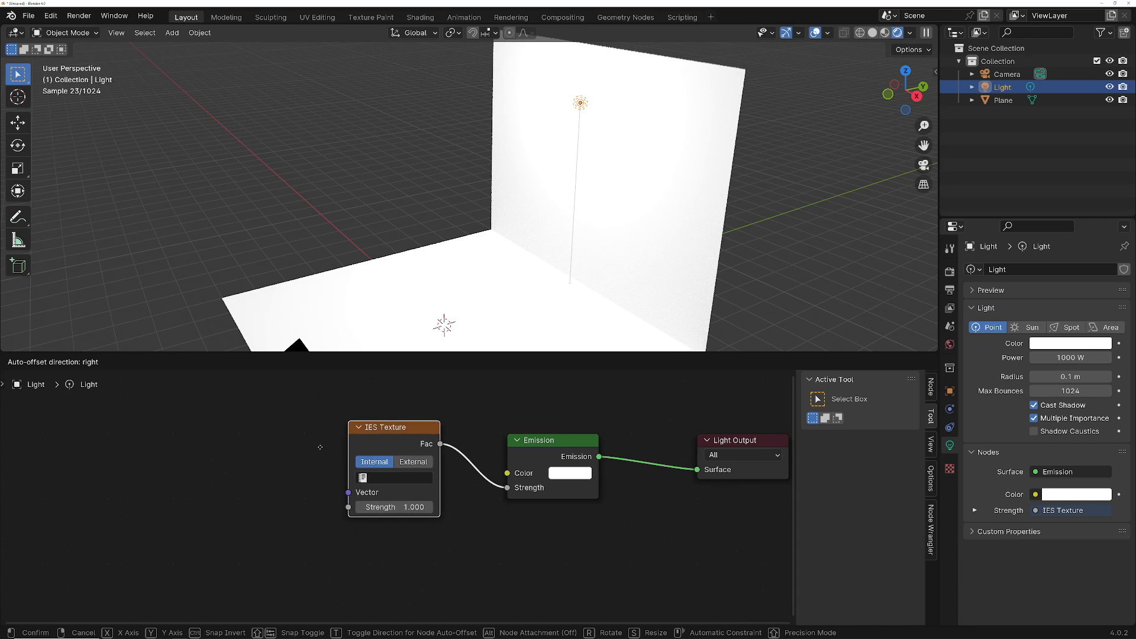
{"action": "left_click", "coordinate": [320, 445]}
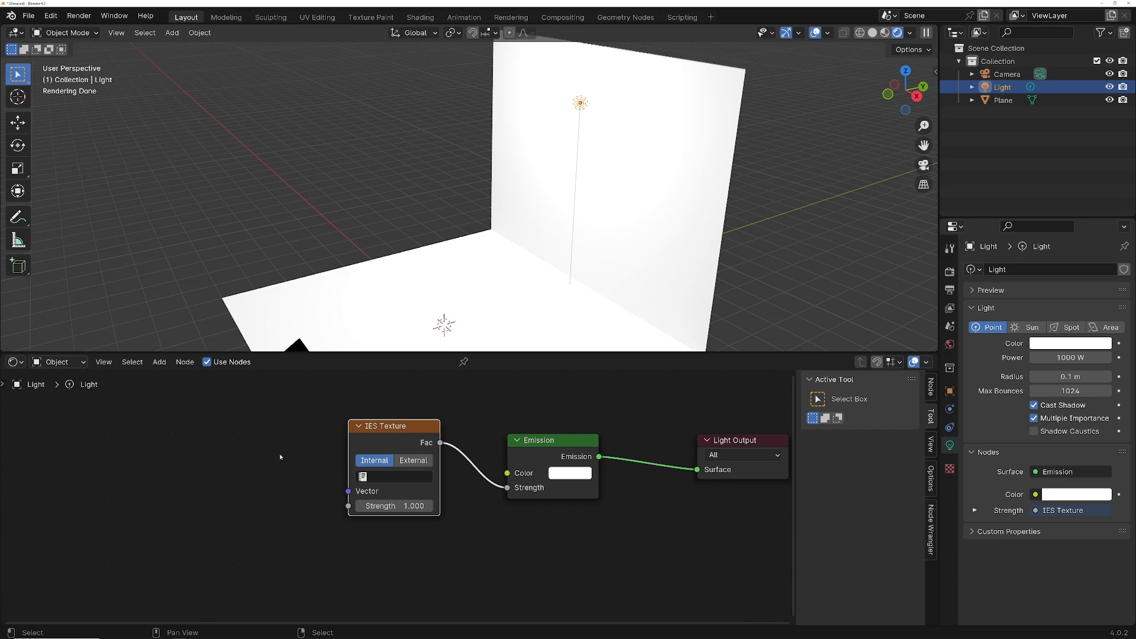
Set the IES Texture source to External and load 002bb0e37aa7e5f1d7851fb1db032628.ies from the Desktop folder.
{"action": "left_click", "coordinate": [414, 461]}
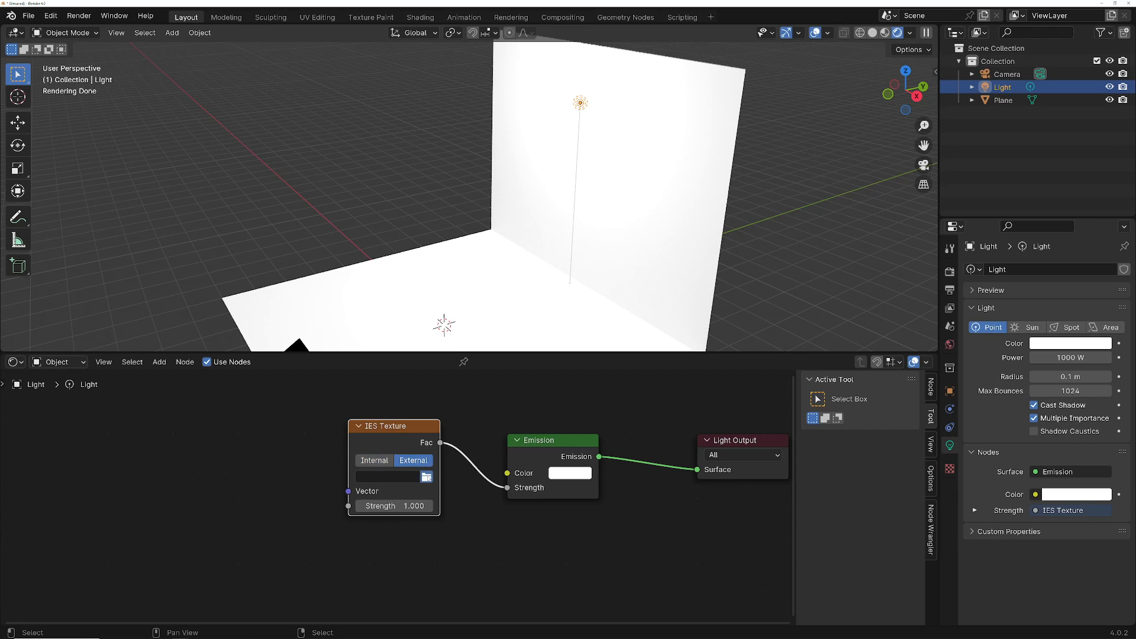
{"action": "left_click", "coordinate": [426, 477]}
{"action": "left_click", "coordinate": [289, 241]}
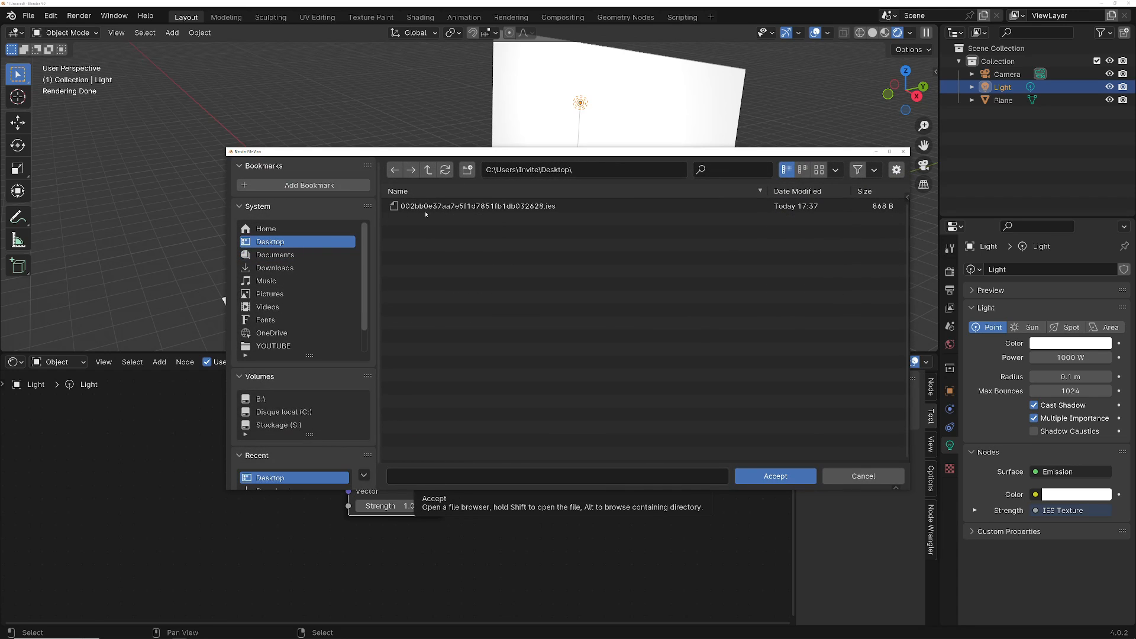
{"action": "left_click", "coordinate": [426, 207]}
{"action": "left_click", "coordinate": [786, 475]}
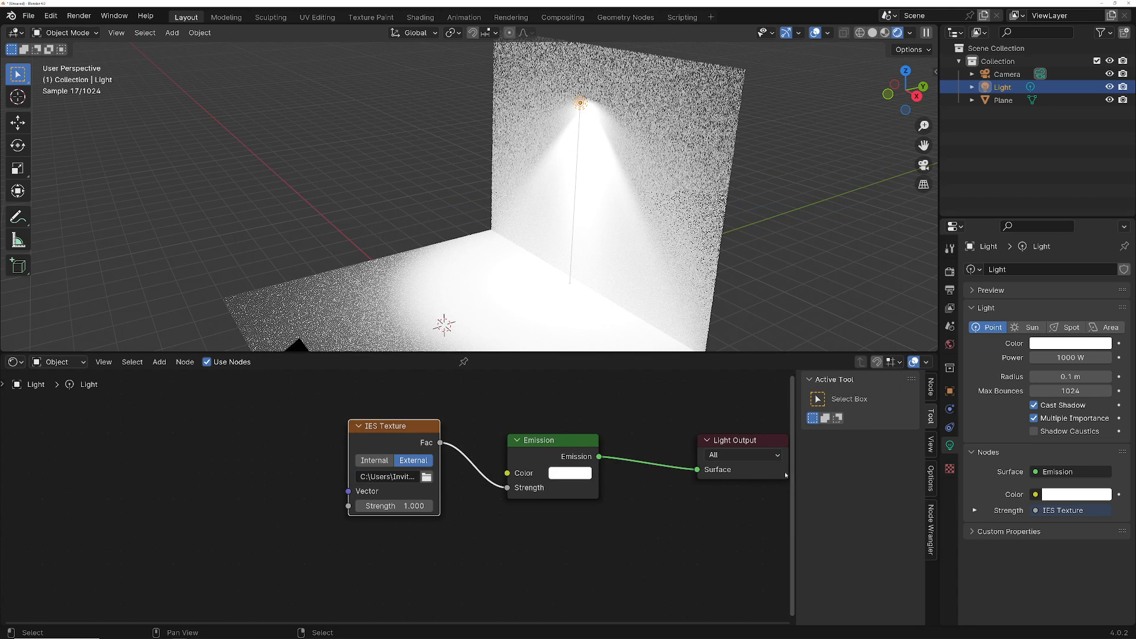
Compare the rendered light cone on the wall with the luminaire preview on the IES Library page.
{"action": "middle_click_drag", "start_coordinate": [575, 229], "coordinate": [615, 225]}
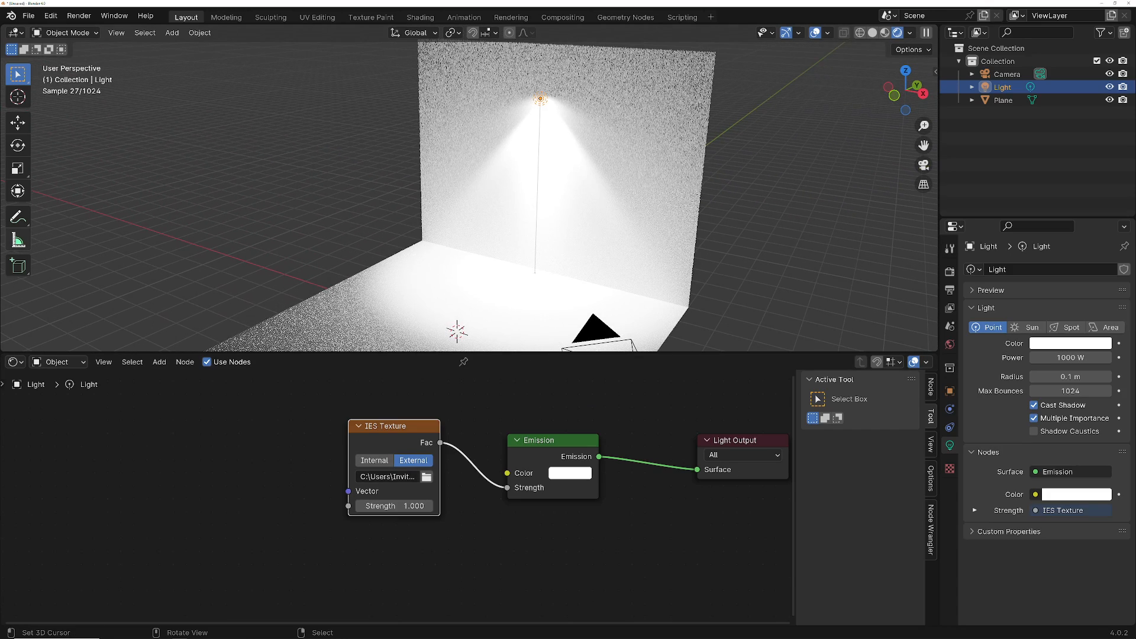
{"action": "left_click_drag", "start_coordinate": [0, 100], "coordinate": [598, 288]}
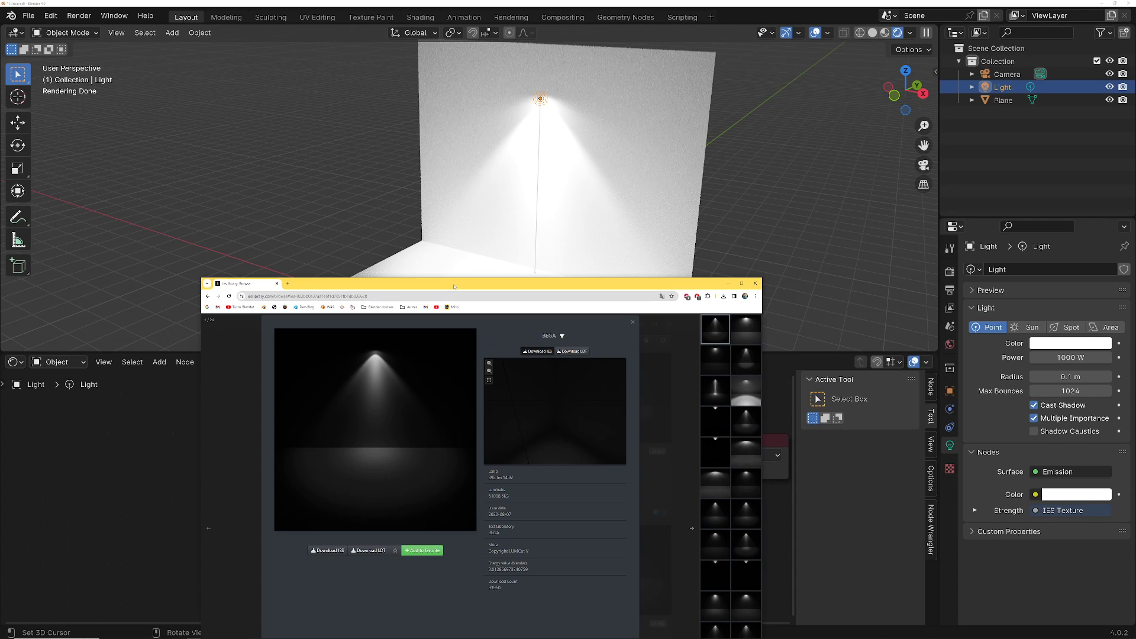
{"action": "left_click_drag", "start_coordinate": [454, 286], "coordinate": [0, 225]}
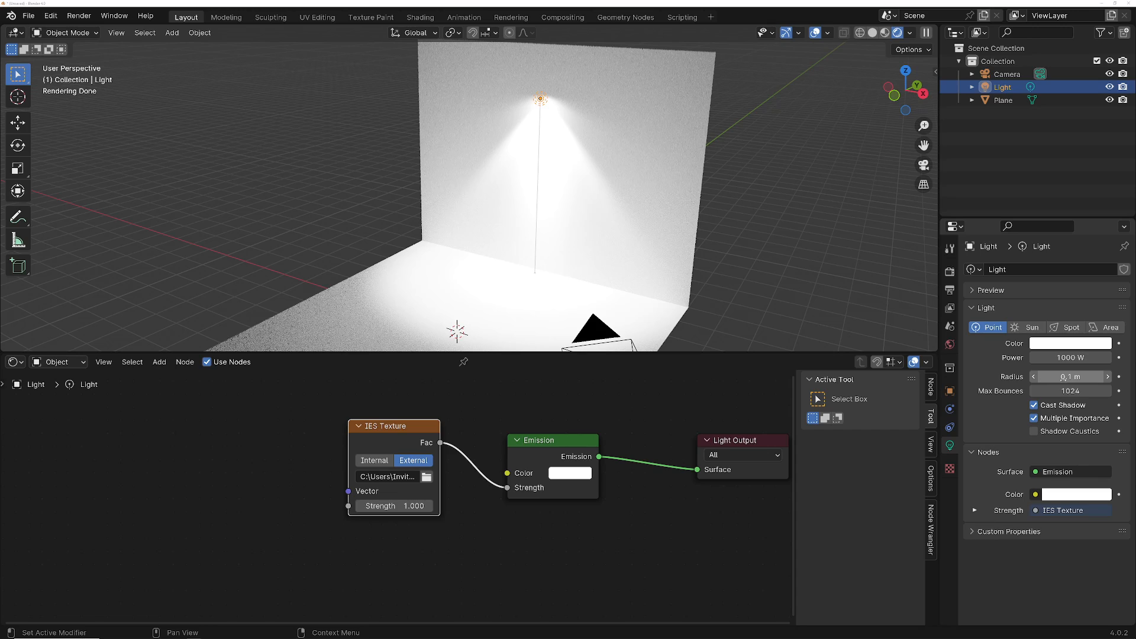
Set the point light's radius to 0 m.
{"action": "left_click", "coordinate": [1059, 376]}
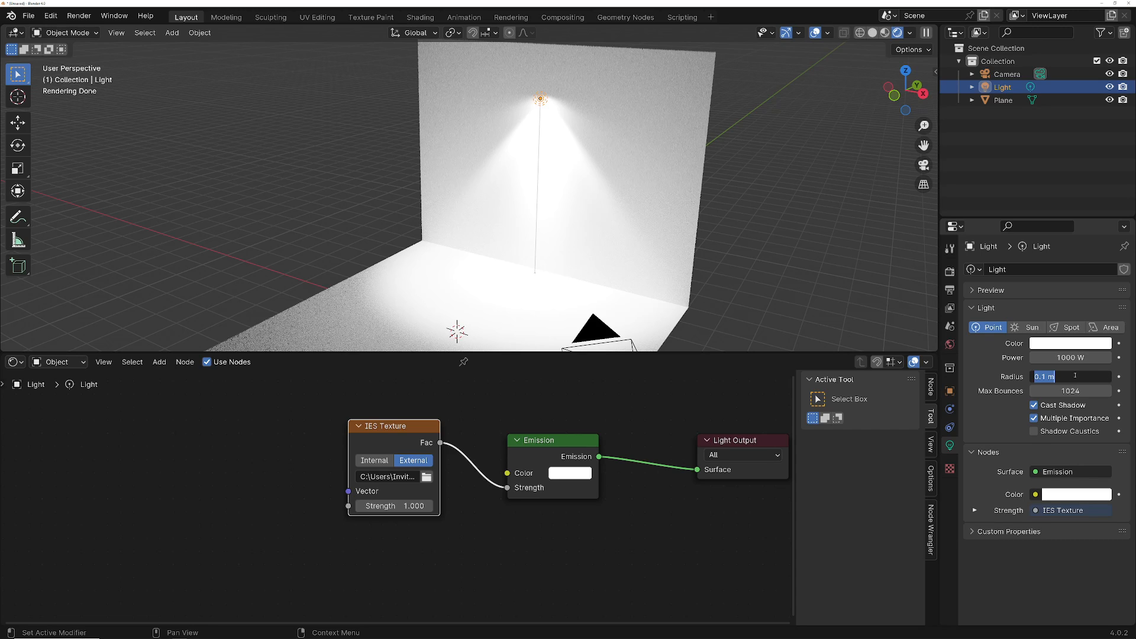
{"action": "type", "text": "0"}
{"action": "key", "text": "Return"}
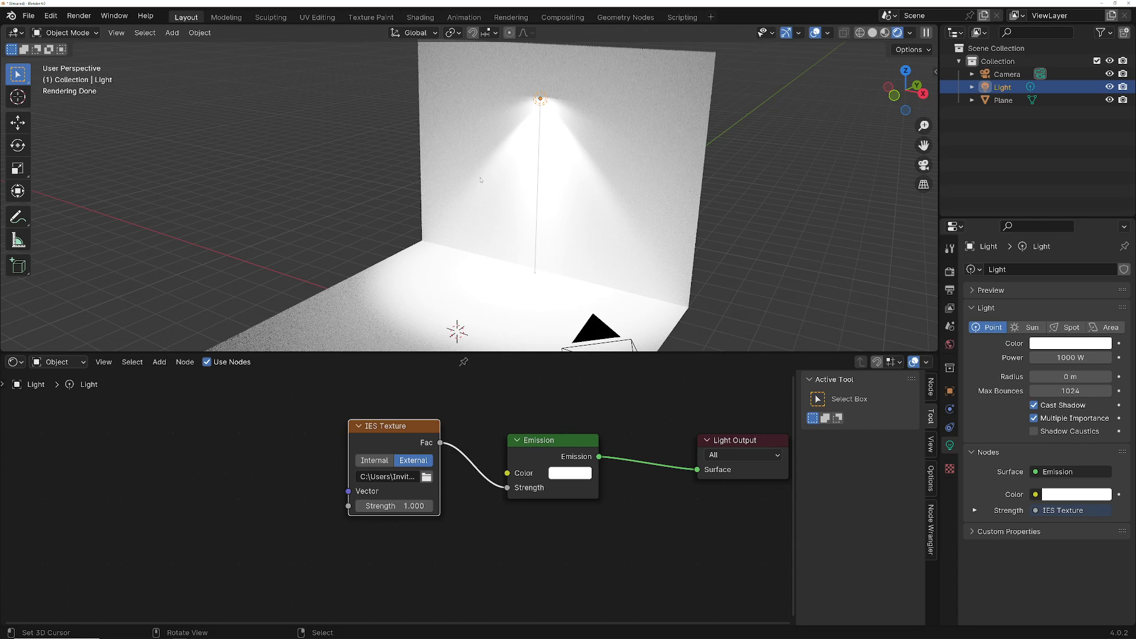
Check the lamp's wattage on the IES Library page and set the light's power to 14 W.
{"action": "left_click_drag", "start_coordinate": [0, 113], "coordinate": [540, 120]}
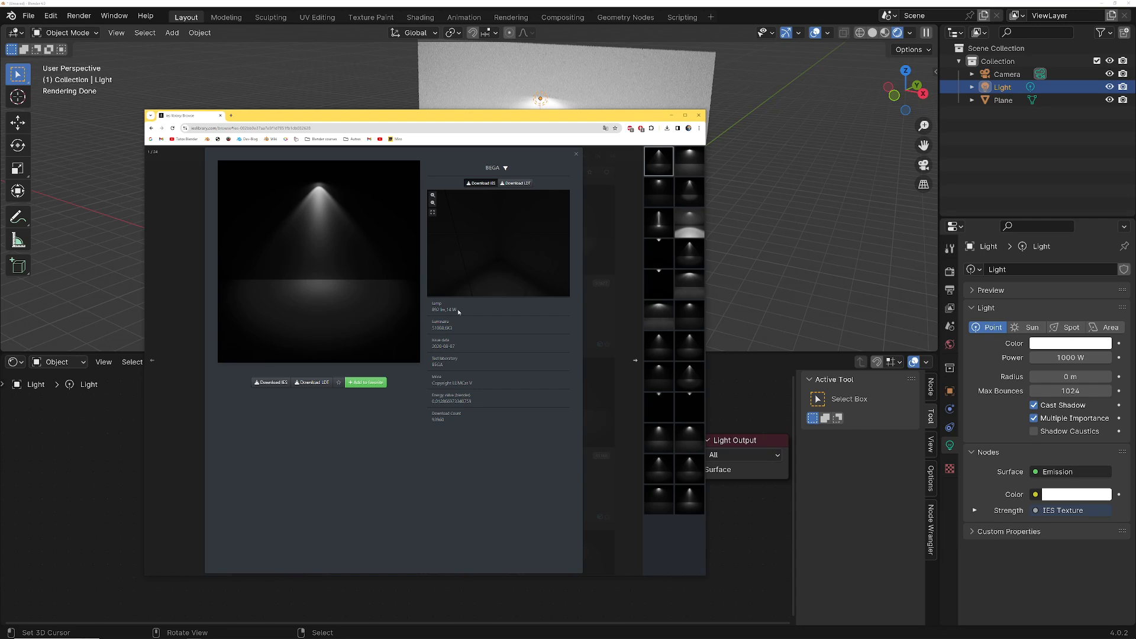
{"action": "left_click_drag", "start_coordinate": [543, 119], "coordinate": [0, 118]}
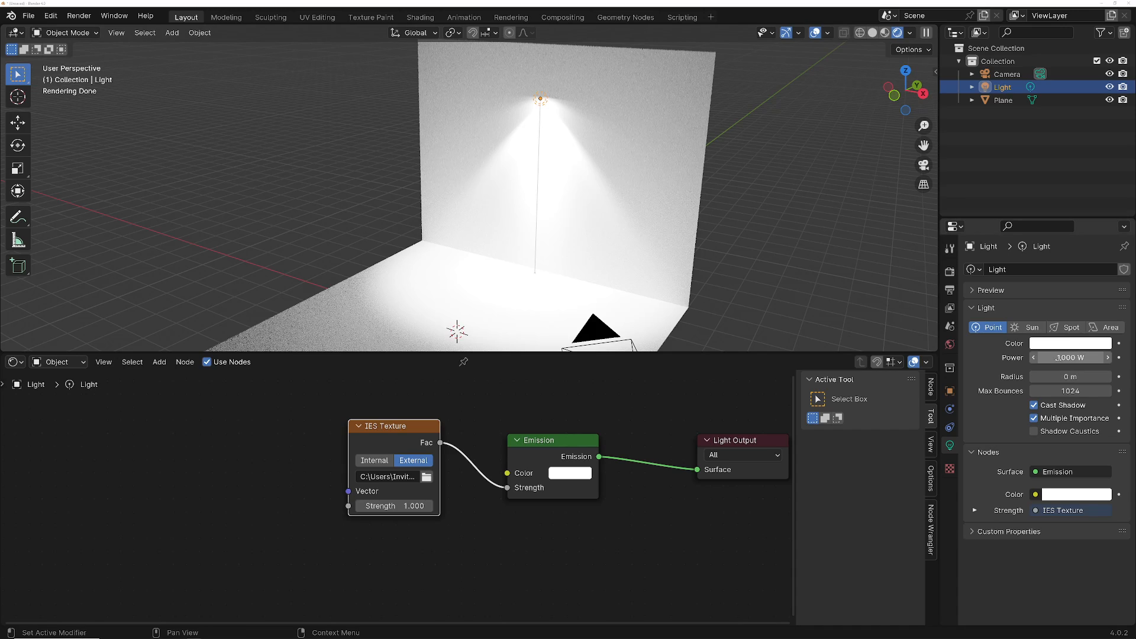
{"action": "left_click", "coordinate": [1067, 358]}
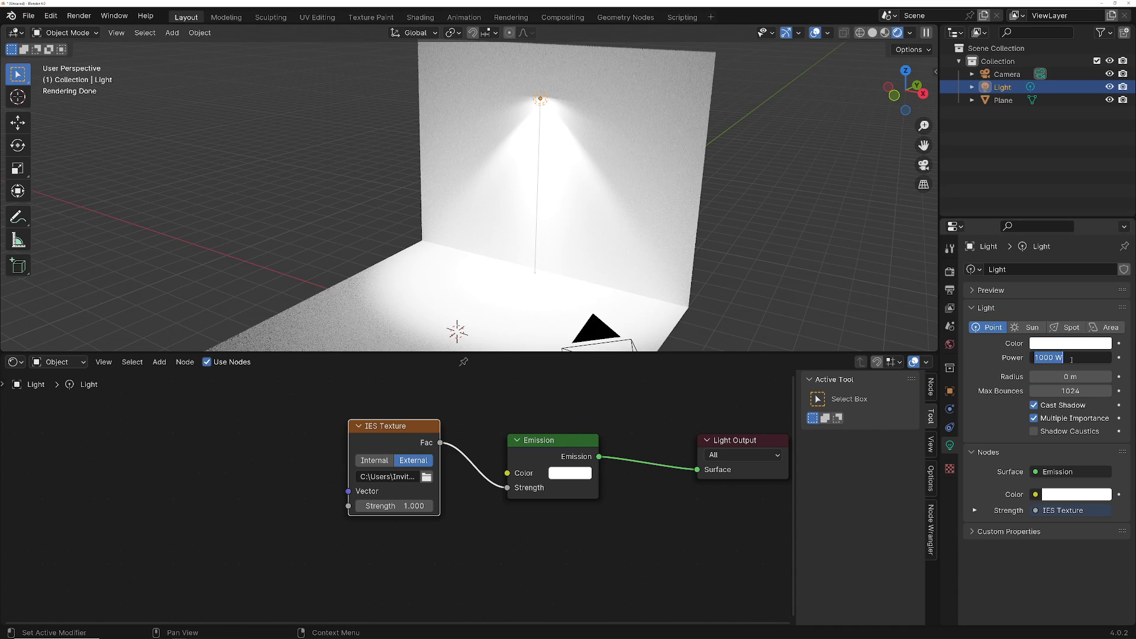
{"action": "type", "text": "14"}
{"action": "key", "text": "Return"}
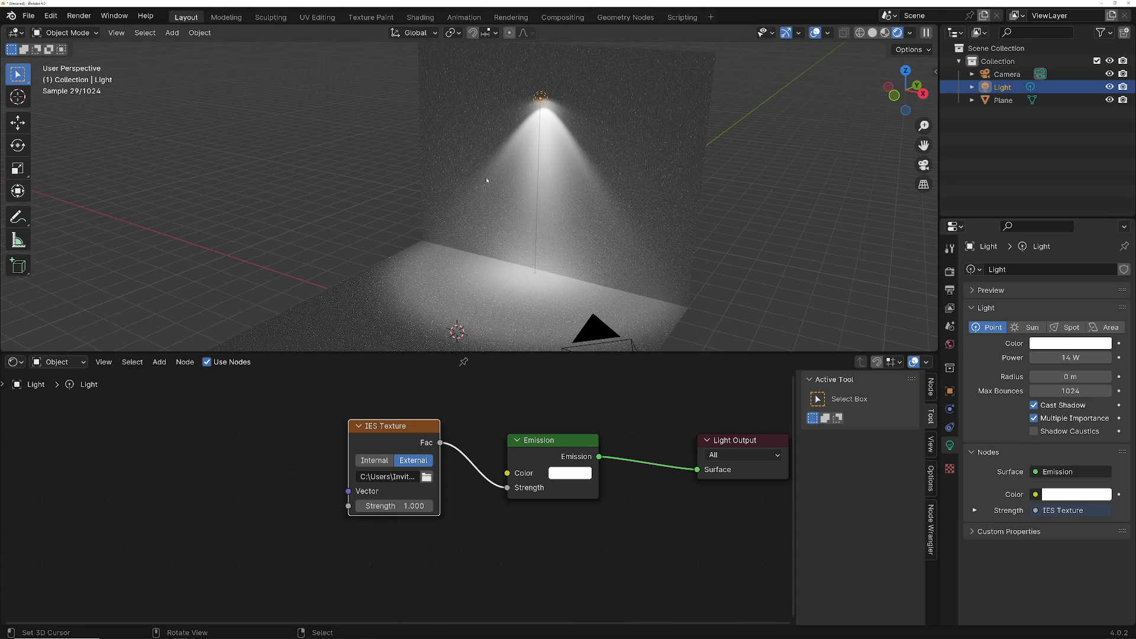
{"action": "scroll", "coordinate": [486, 180], "scroll_direction": "up", "scroll_amount": 3}
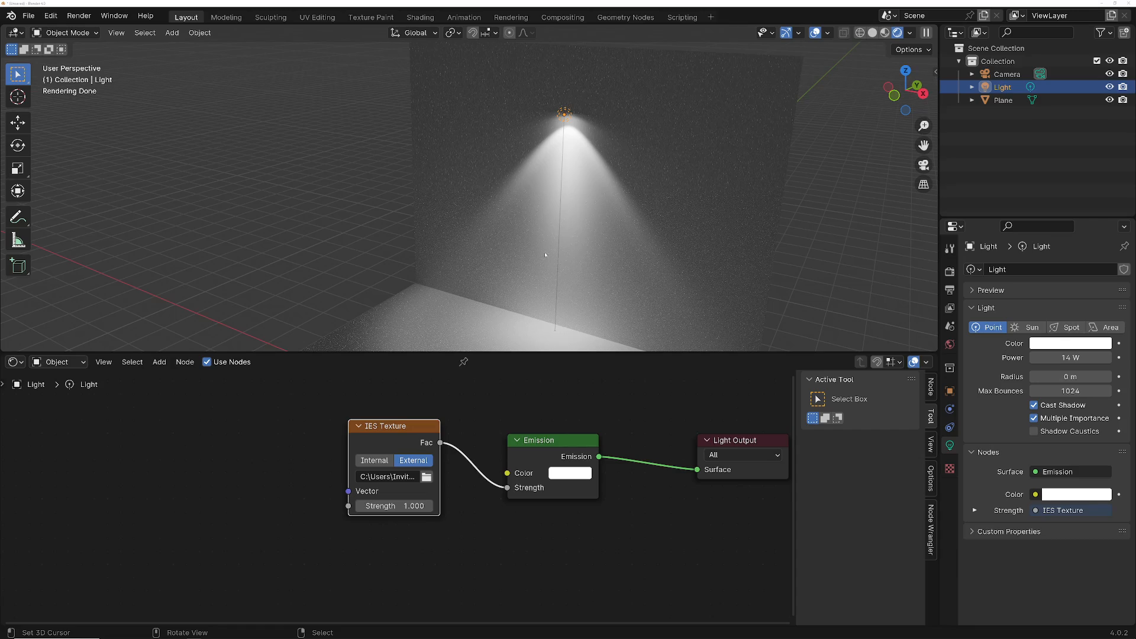
{"action": "middle_click_drag", "start_coordinate": [544, 255], "coordinate": [523, 253]}
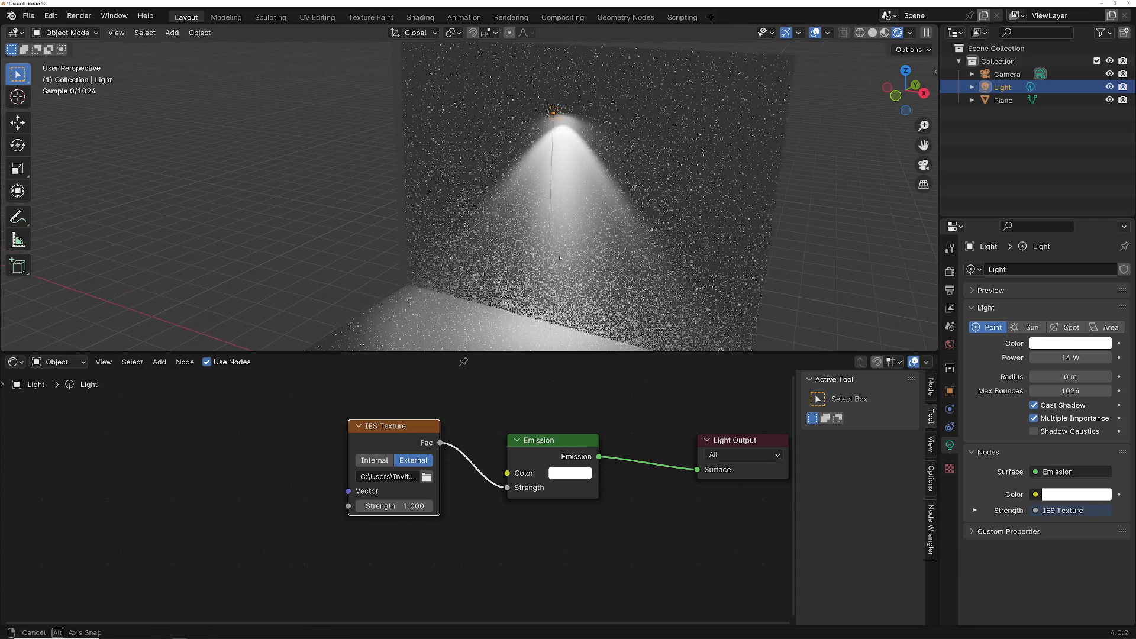
Try rotating the point light to tilt its beam across the wall.
{"action": "key", "text": "r"}
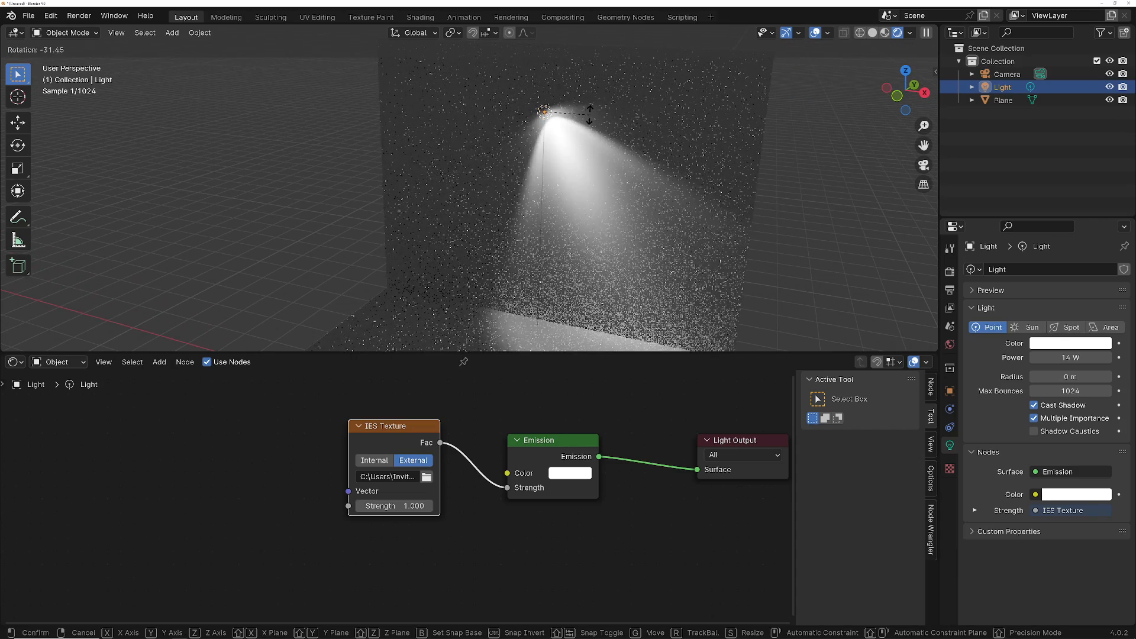
{"action": "right_click", "coordinate": [602, 98]}
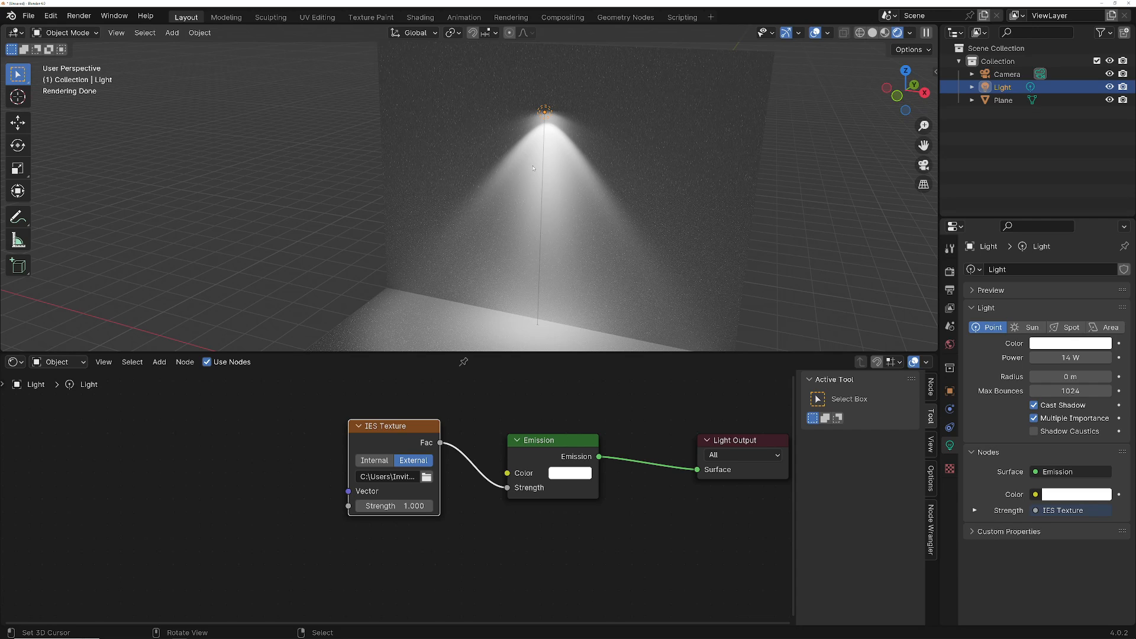
{"action": "middle_click_drag", "start_coordinate": [548, 123], "coordinate": [536, 131]}
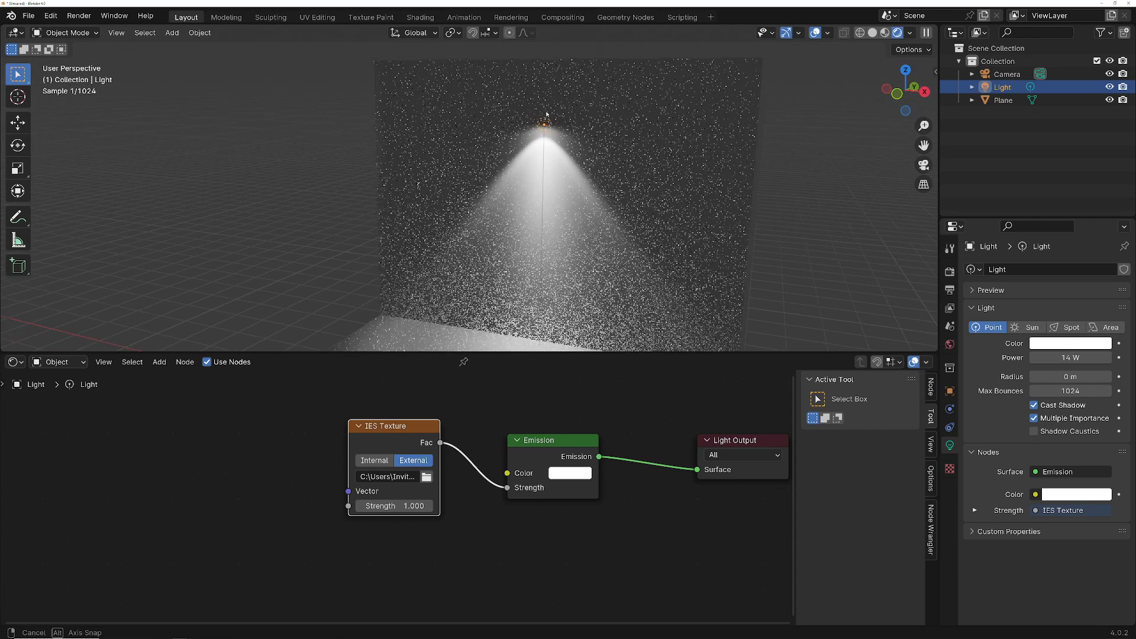
{"action": "scroll", "coordinate": [536, 131], "scroll_direction": "down", "scroll_amount": 3}
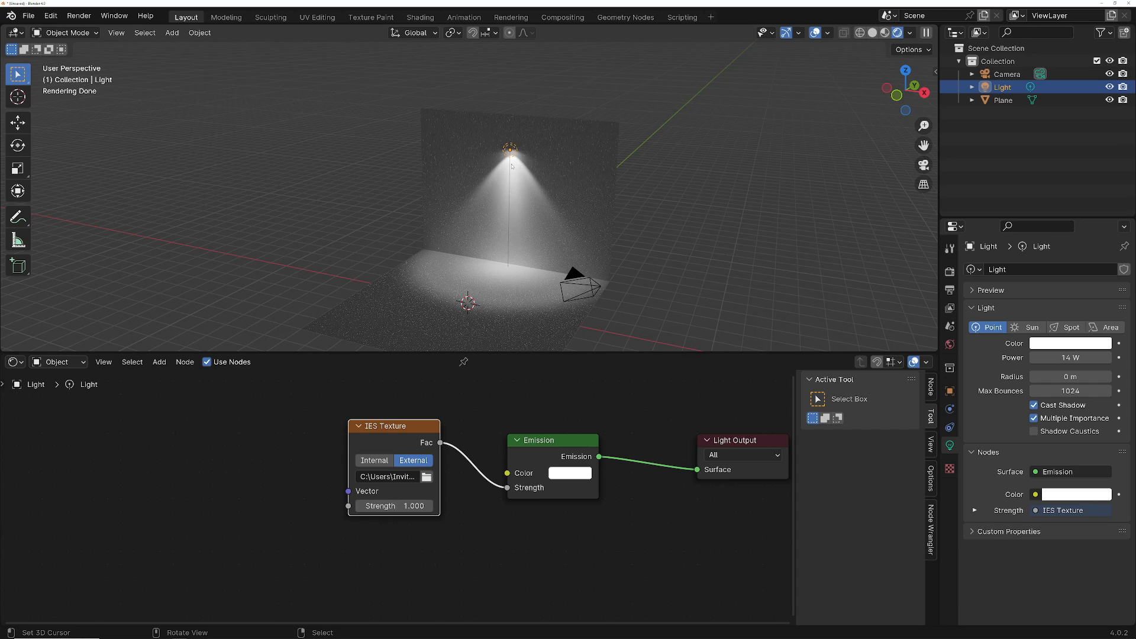
Try the Spot light type, compare it in Solid and Rendered shading, and return the light to Point.
{"action": "left_click", "coordinate": [1065, 328]}
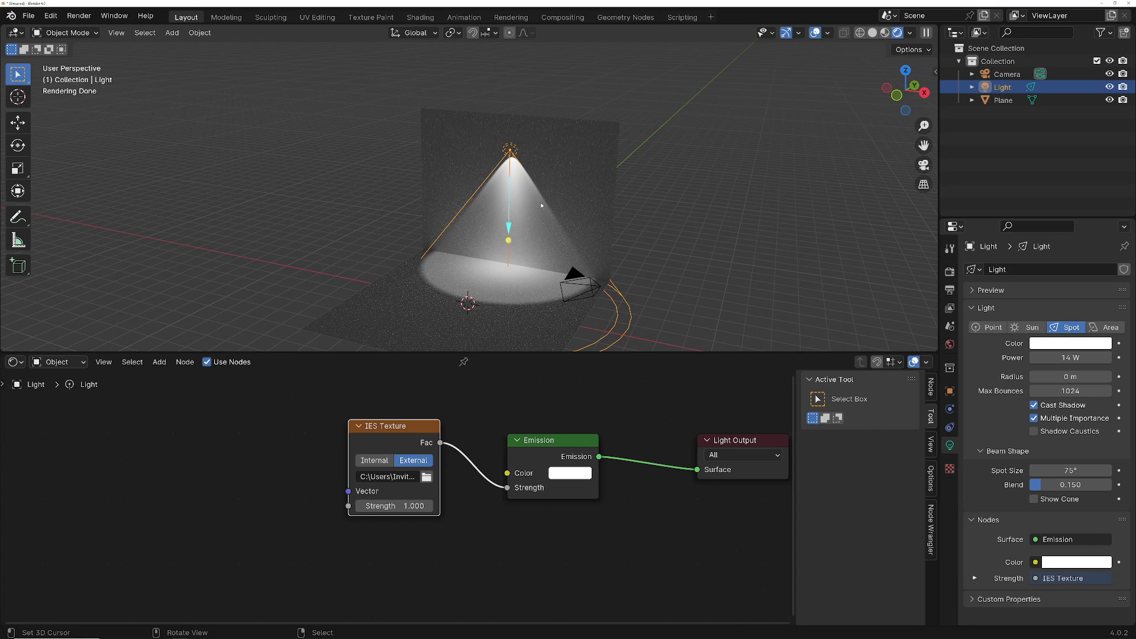
{"action": "left_click", "coordinate": [872, 32]}
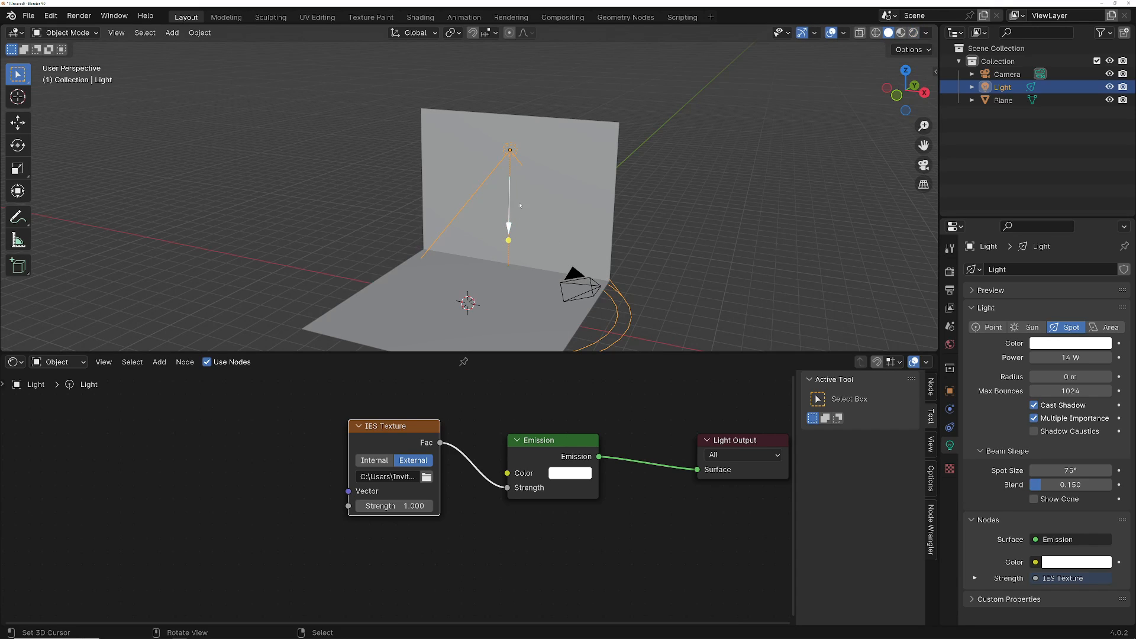
{"action": "left_click", "coordinate": [913, 33]}
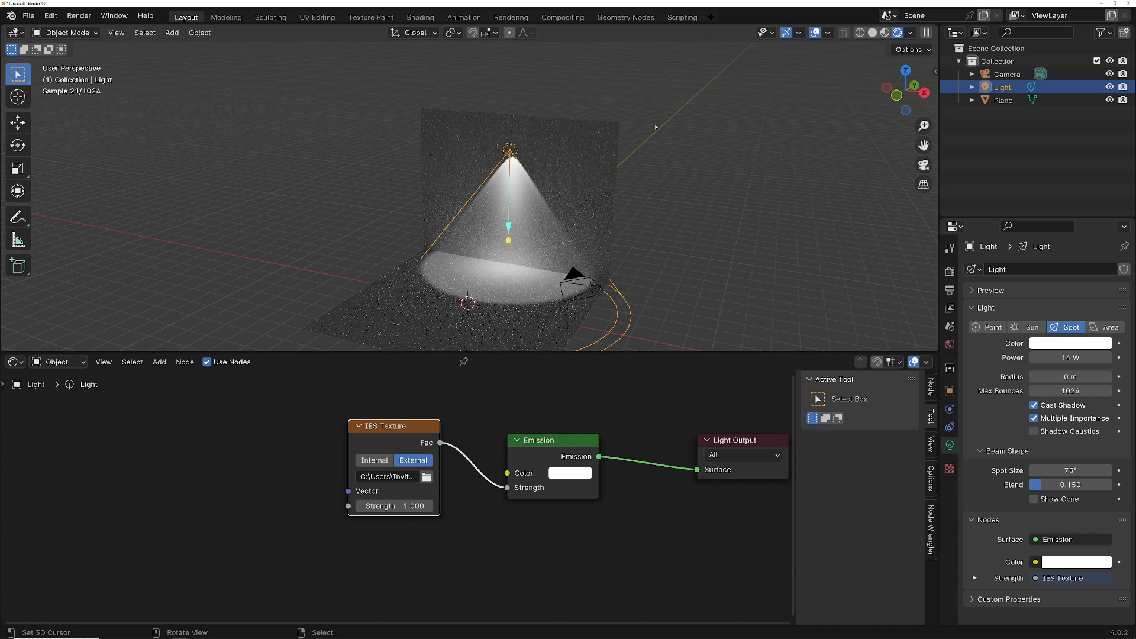
{"action": "left_click", "coordinate": [988, 327]}
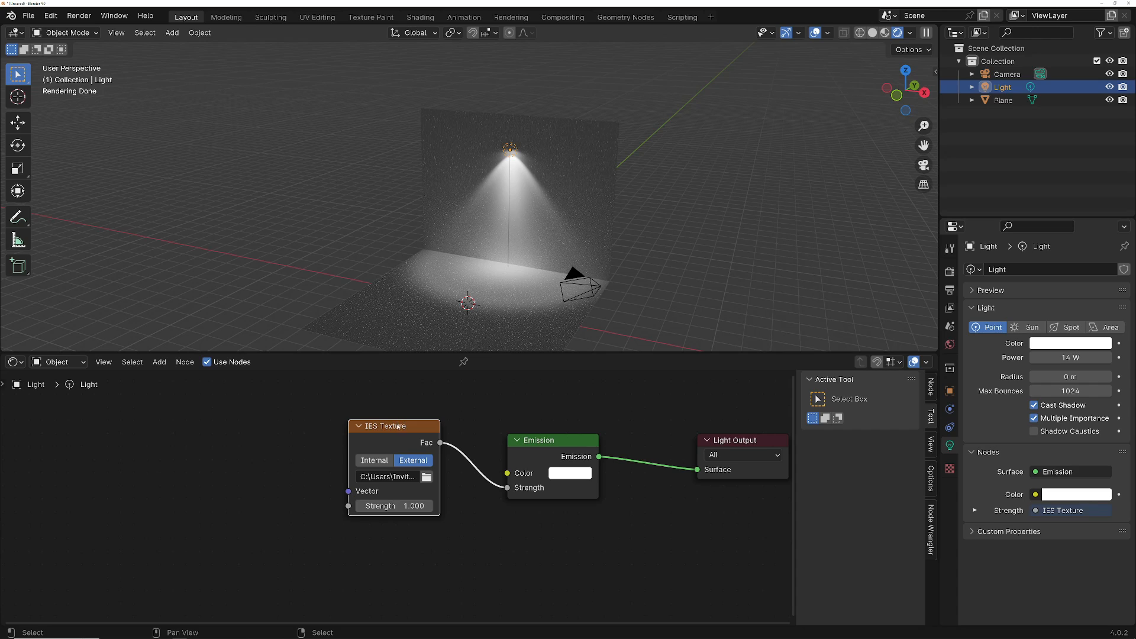
Connect a new Blackbody node to the Emission node's Color and arrange it above the IES Texture node.
{"action": "left_click_drag", "start_coordinate": [398, 426], "coordinate": [351, 490]}
{"action": "left_click", "coordinate": [568, 470]}
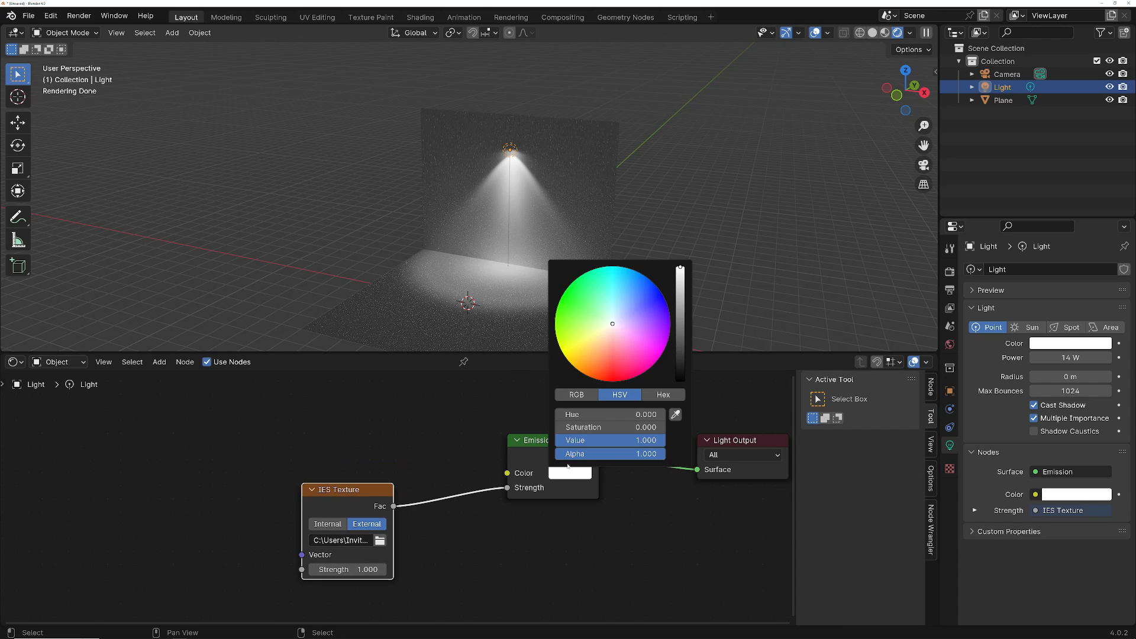
{"action": "mouse_move", "coordinate": [605, 338]}
{"action": "left_mouse_down"}
{"action": "mouse_move", "coordinate": [635, 301]}
{"action": "mouse_move", "coordinate": [613, 324]}
{"action": "left_mouse_up"}
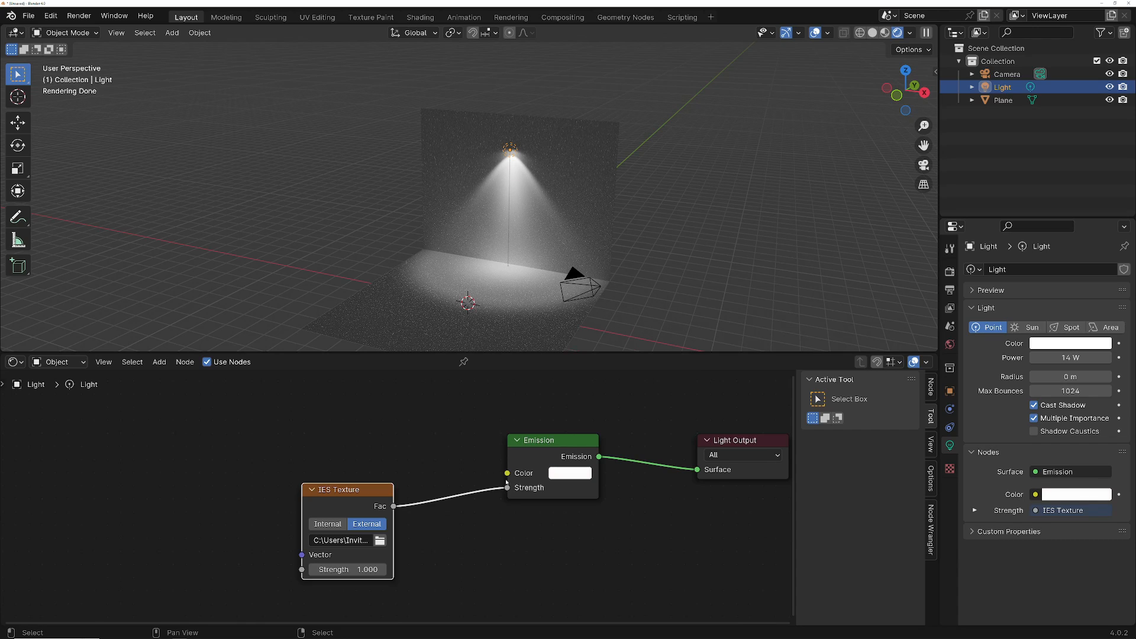
{"action": "left_click_drag", "start_coordinate": [507, 473], "coordinate": [386, 426]}
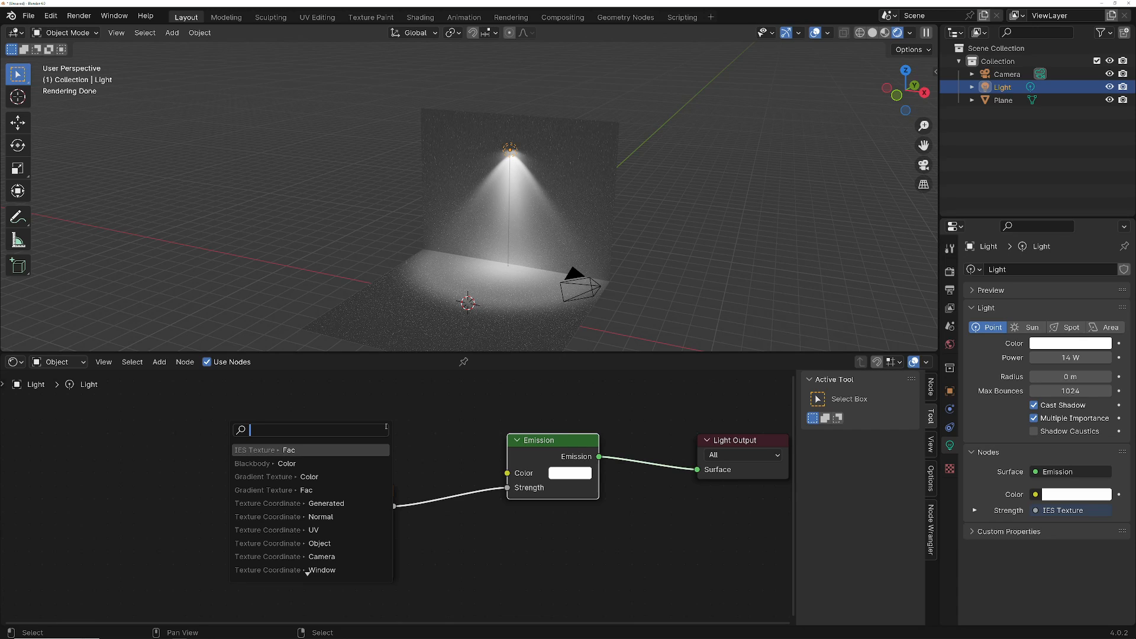
{"action": "type", "text": "blac"}
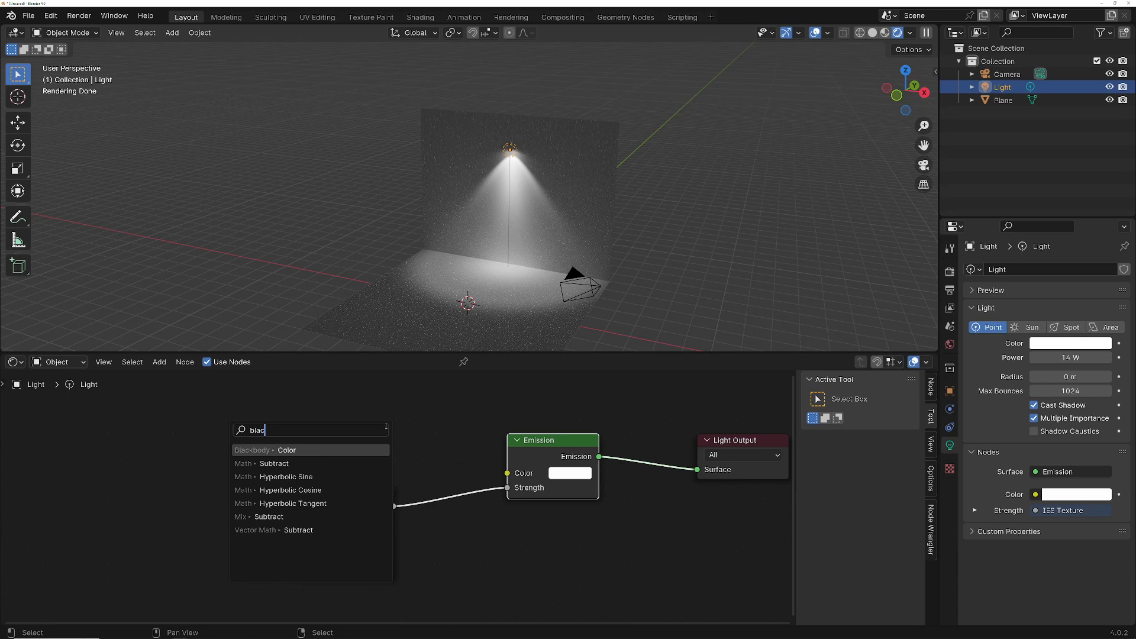
{"action": "left_click", "coordinate": [255, 451]}
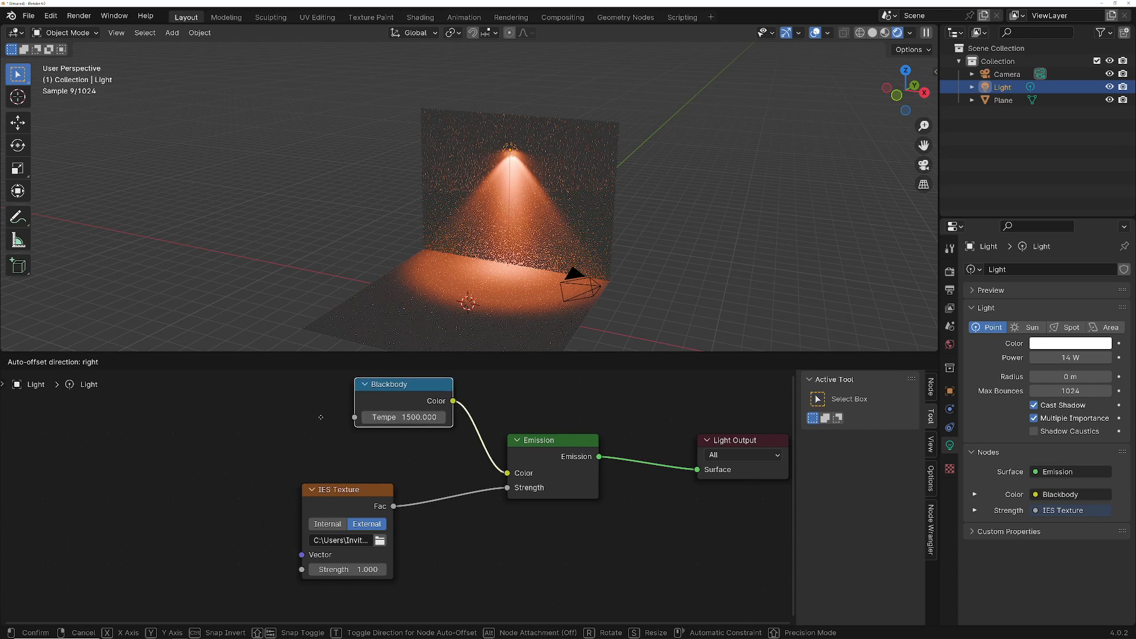
{"action": "left_click", "coordinate": [273, 456]}
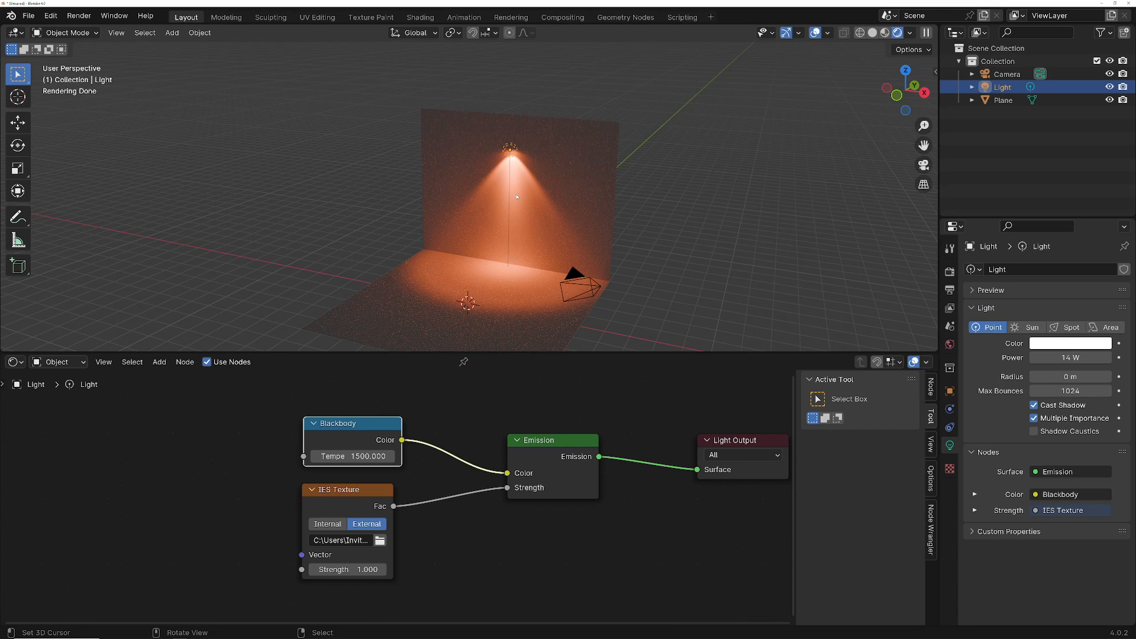
Try Blackbody temperatures of 5000 and 6400 on the light.
{"action": "left_click", "coordinate": [351, 456]}
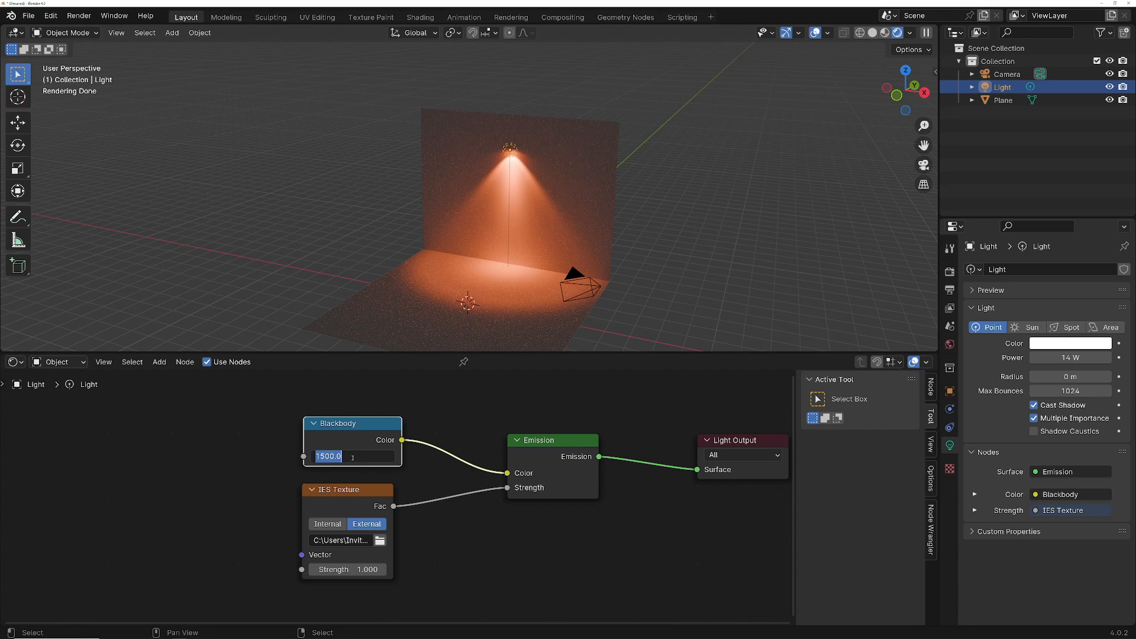
{"action": "type", "text": "5000"}
{"action": "key", "text": "Return"}
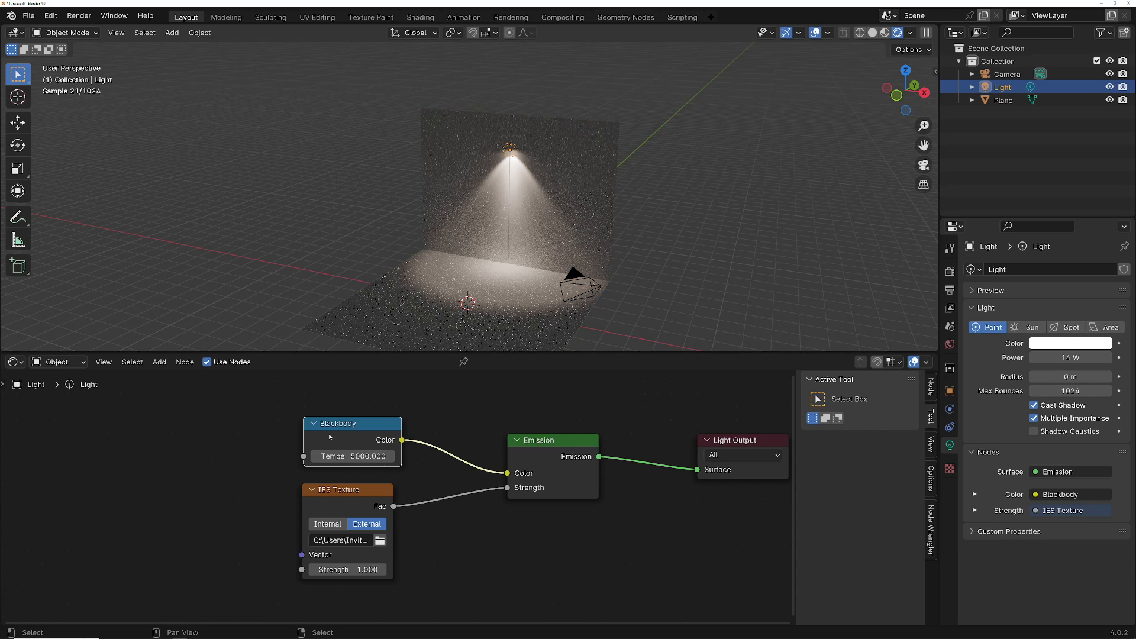
{"action": "left_click", "coordinate": [342, 455]}
{"action": "type", "text": "6400"}
{"action": "key", "text": "Return"}
Set the Blackbody node's temperature to 4800.
{"action": "left_click", "coordinate": [356, 454]}
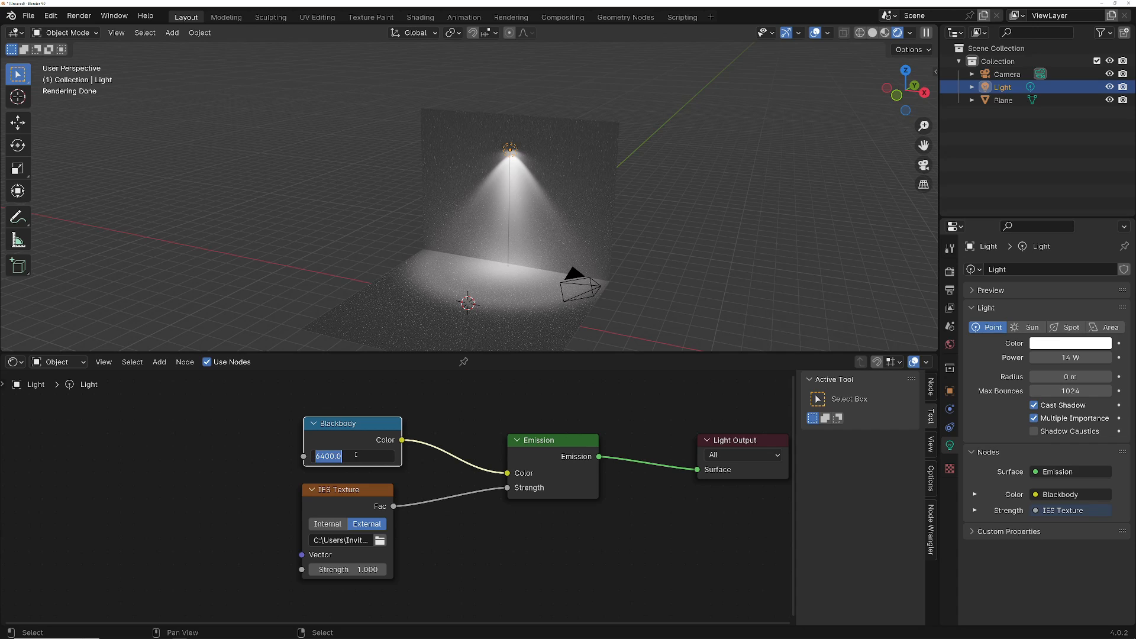
{"action": "type", "text": "4800"}
{"action": "key", "text": "Return"}
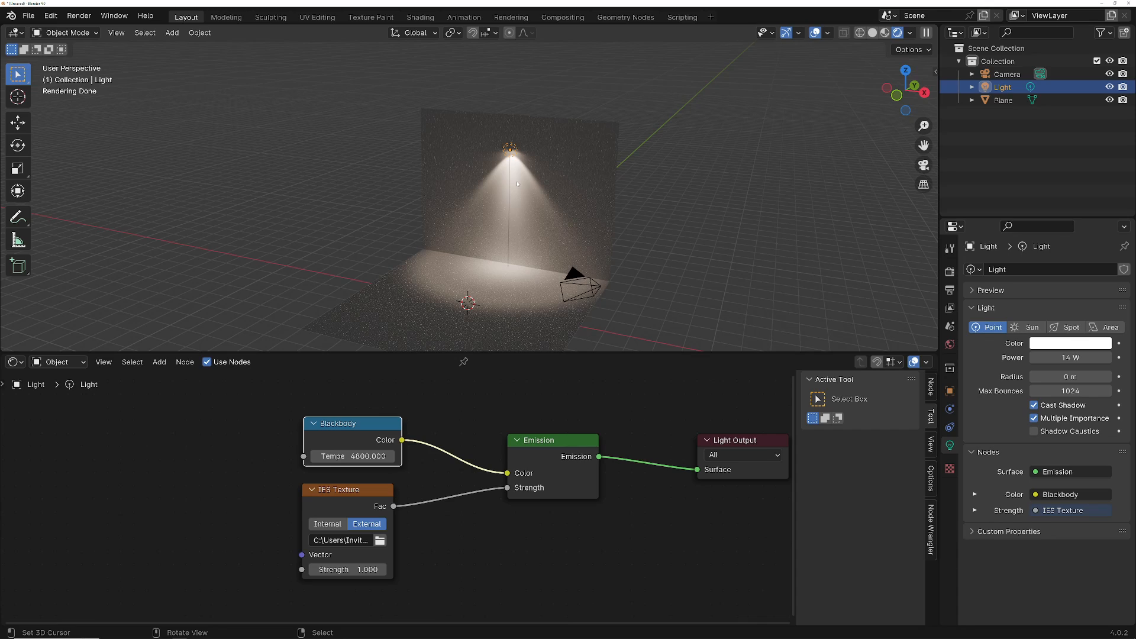